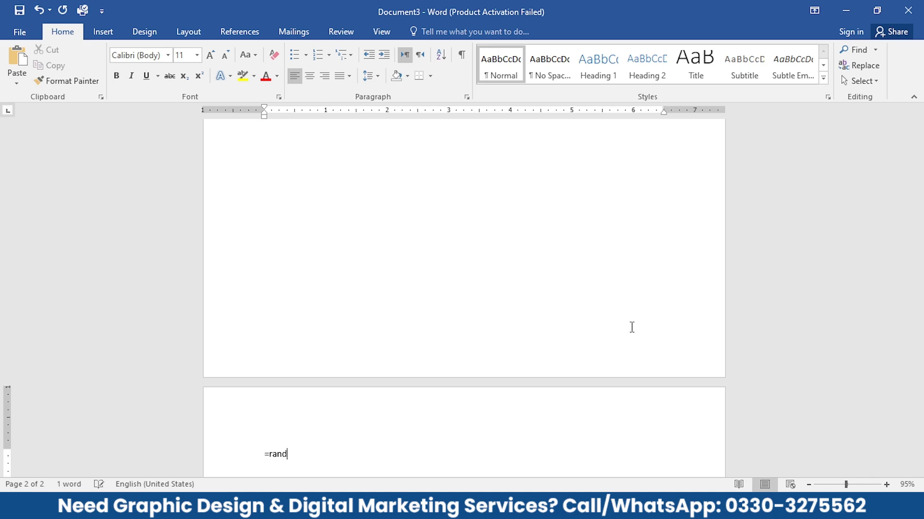
Step: Generate sample paragraphs with =rand() on the second page and paste a copy of them directly after the originals
{"action": "type", "text": ")"}
{"action": "key", "text": "Return"}
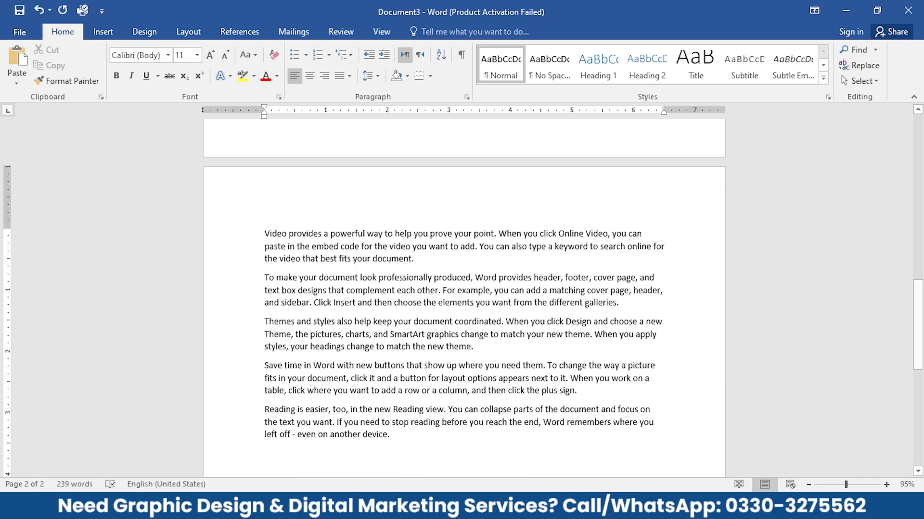
{"action": "left_click_drag", "start_coordinate": [381, 435], "coordinate": [267, 226]}
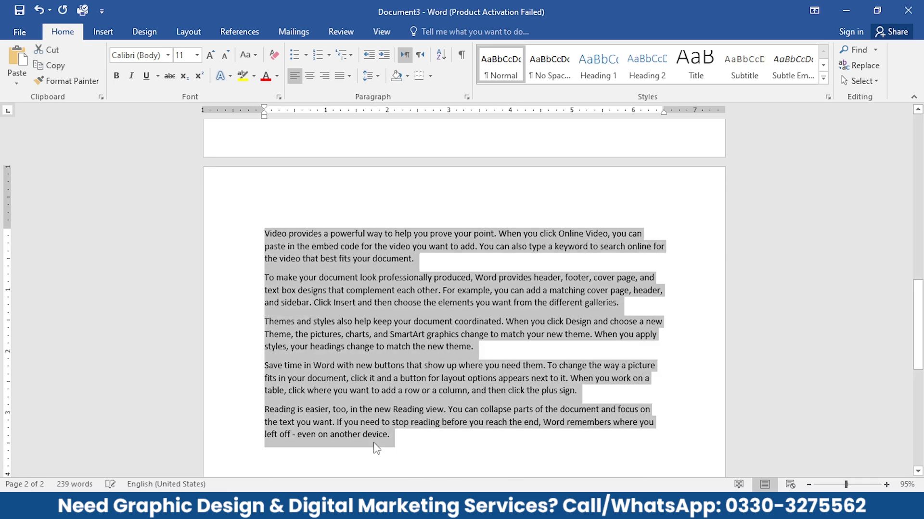
{"action": "key", "text": "ctrl+c"}
{"action": "left_click", "coordinate": [400, 467]}
{"action": "key", "text": "ctrl+v"}
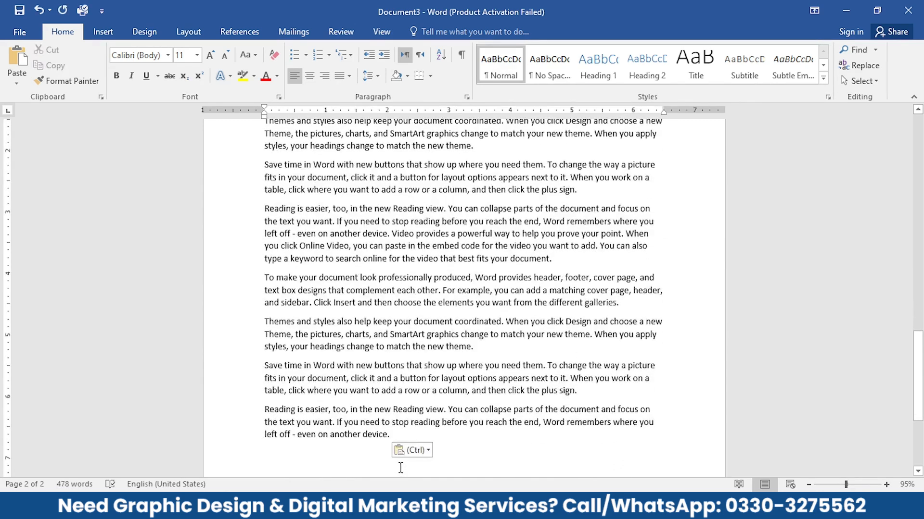
{"action": "key", "text": "Escape"}
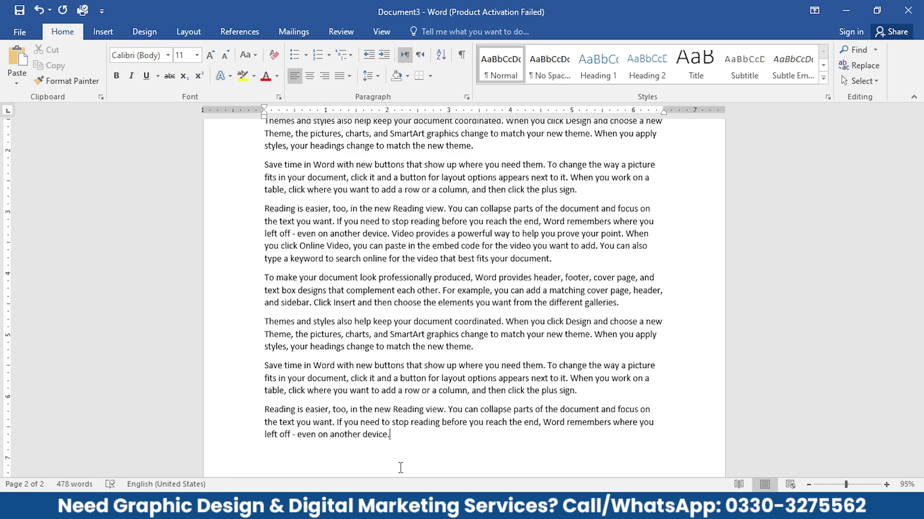
{"action": "left_click_drag", "start_coordinate": [917, 399], "coordinate": [918, 365]}
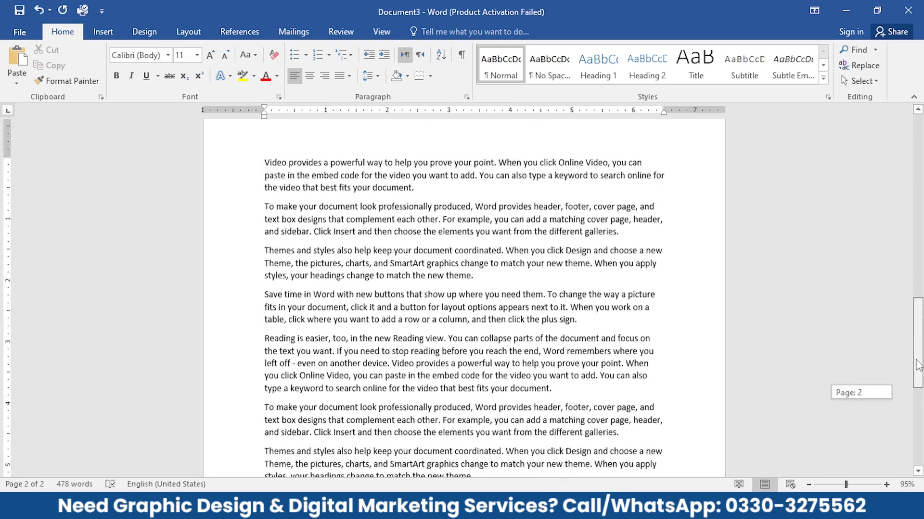
{"action": "left_click_drag", "start_coordinate": [264, 162], "coordinate": [508, 317]}
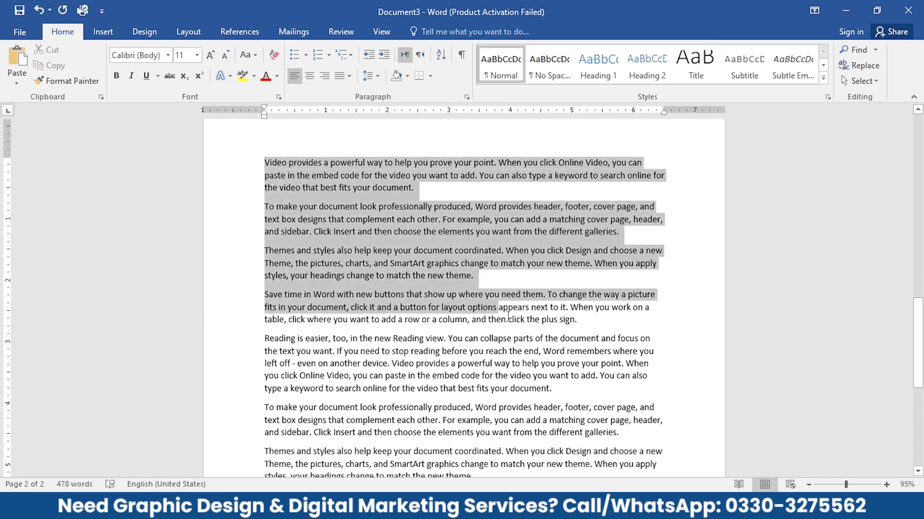
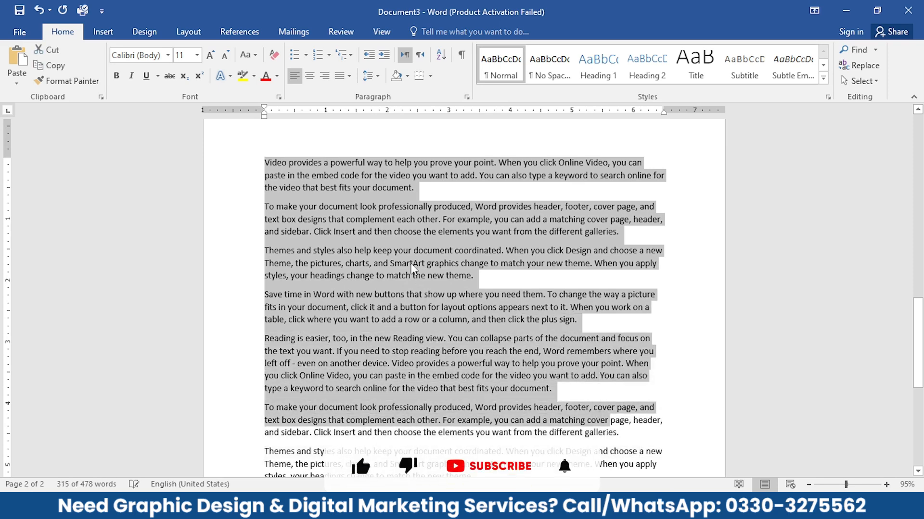
{"action": "left_click", "coordinate": [412, 266]}
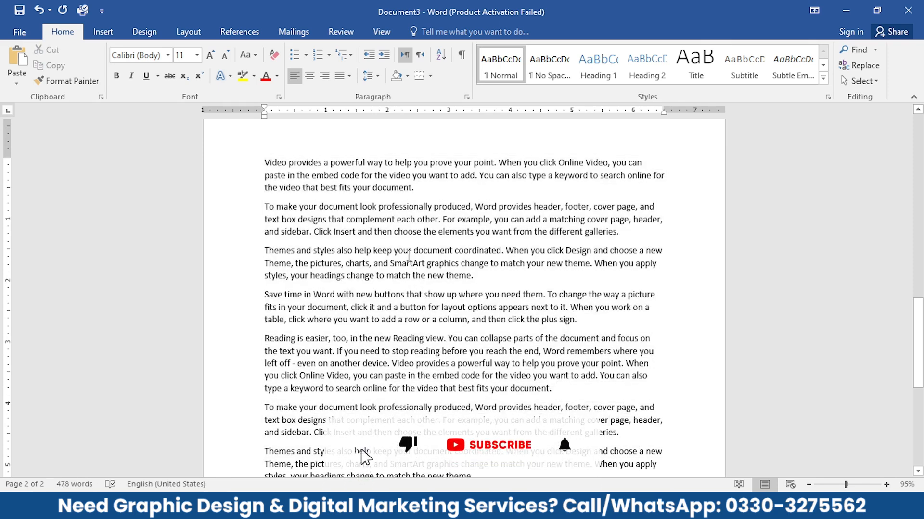
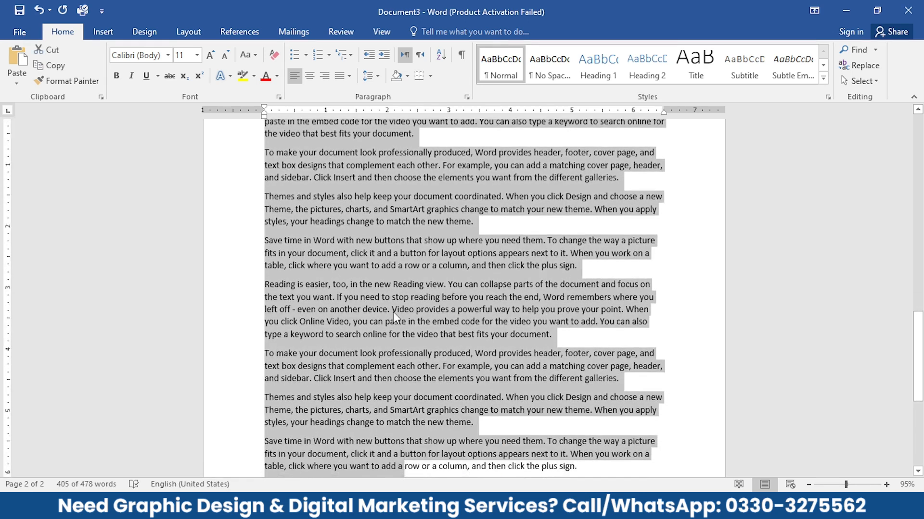
{"action": "left_click", "coordinate": [393, 311]}
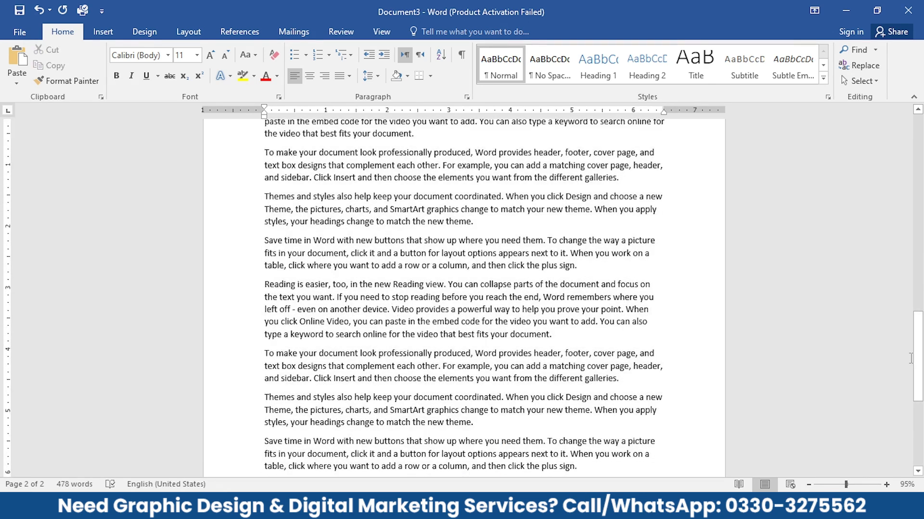
{"action": "left_click_drag", "start_coordinate": [910, 359], "coordinate": [911, 159]}
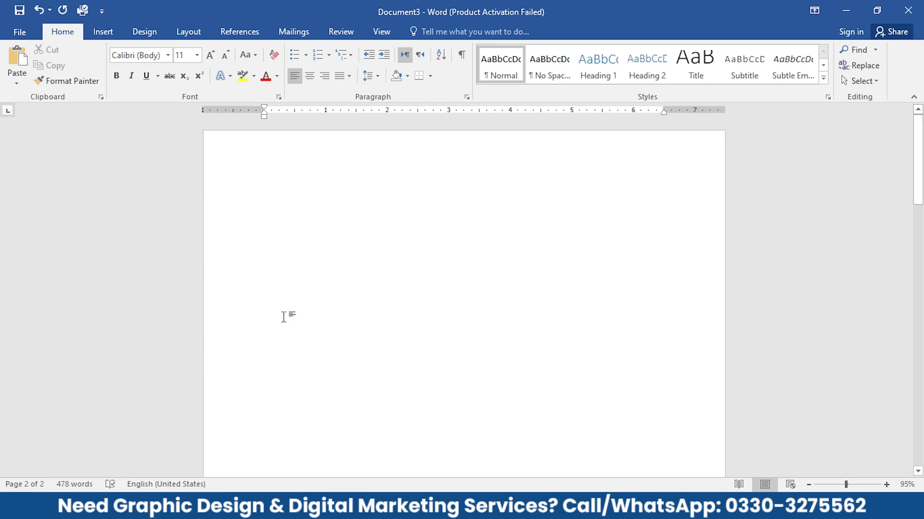
{"action": "left_click", "coordinate": [284, 318]}
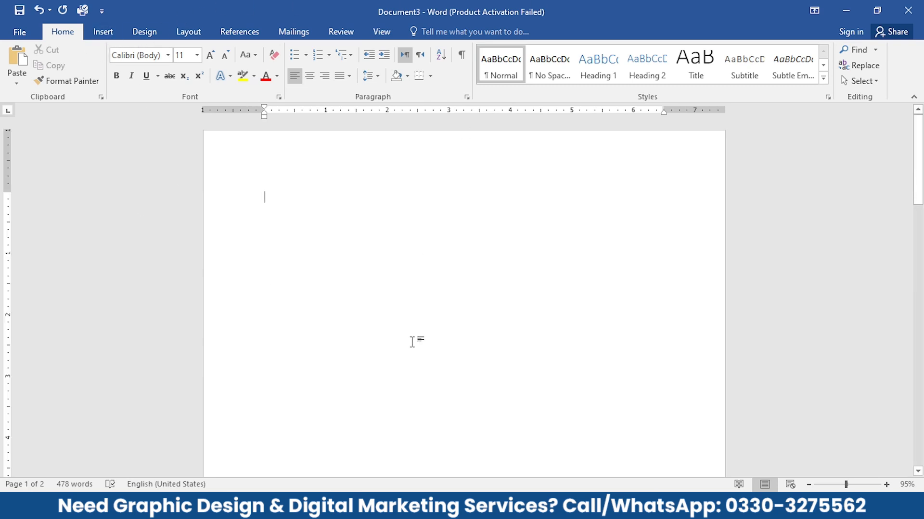
{"action": "left_click_drag", "start_coordinate": [922, 169], "coordinate": [917, 203]}
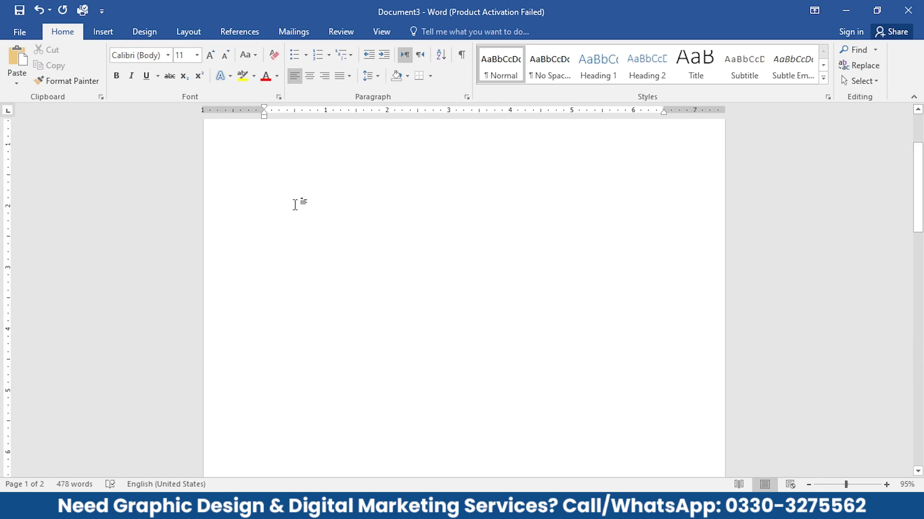
{"action": "left_click_drag", "start_coordinate": [922, 139], "coordinate": [918, 116]}
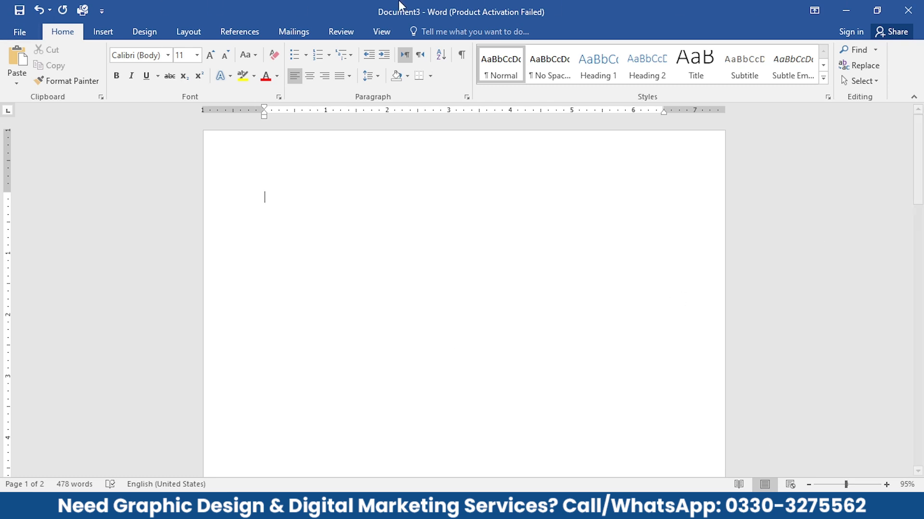
Step: Apply the built-in CONFIDENTIAL 1 watermark to the document and check its pages in the print preview
{"action": "left_click", "coordinate": [149, 32]}
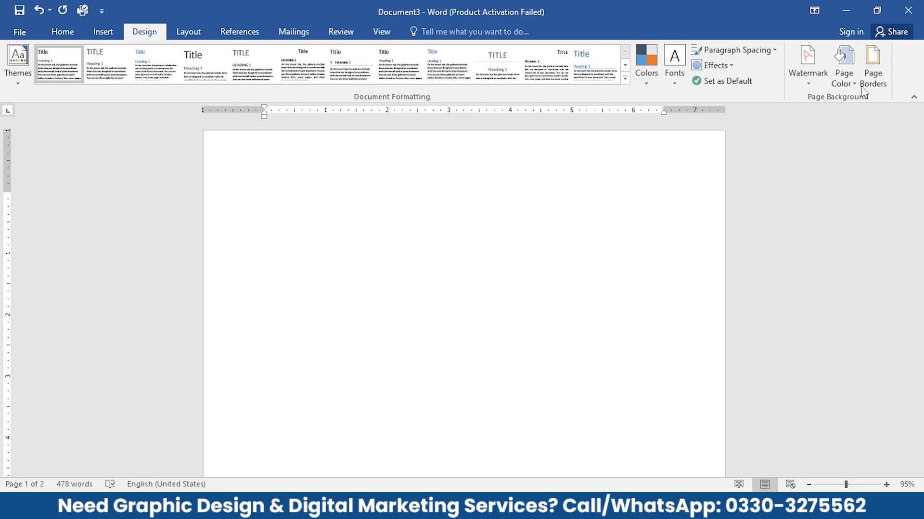
{"action": "left_click", "coordinate": [815, 73]}
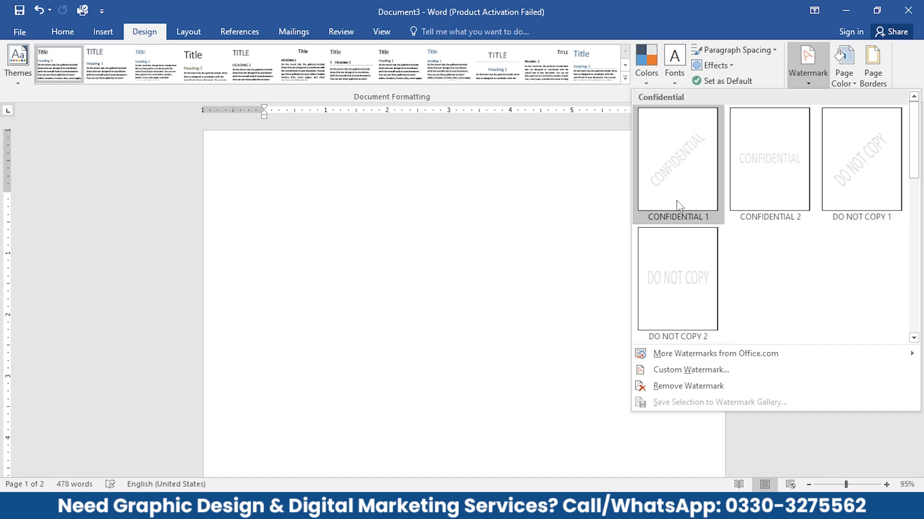
{"action": "left_click", "coordinate": [694, 143]}
{"action": "left_click_drag", "start_coordinate": [918, 153], "coordinate": [912, 375]}
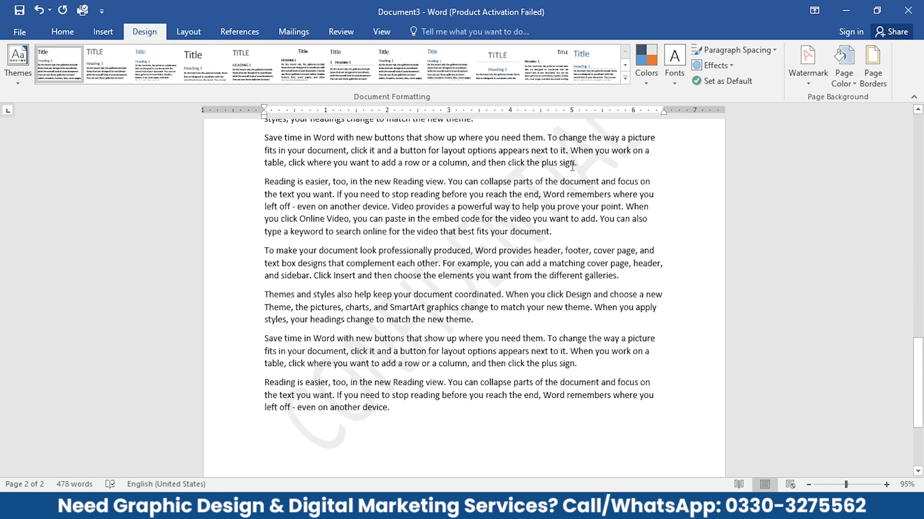
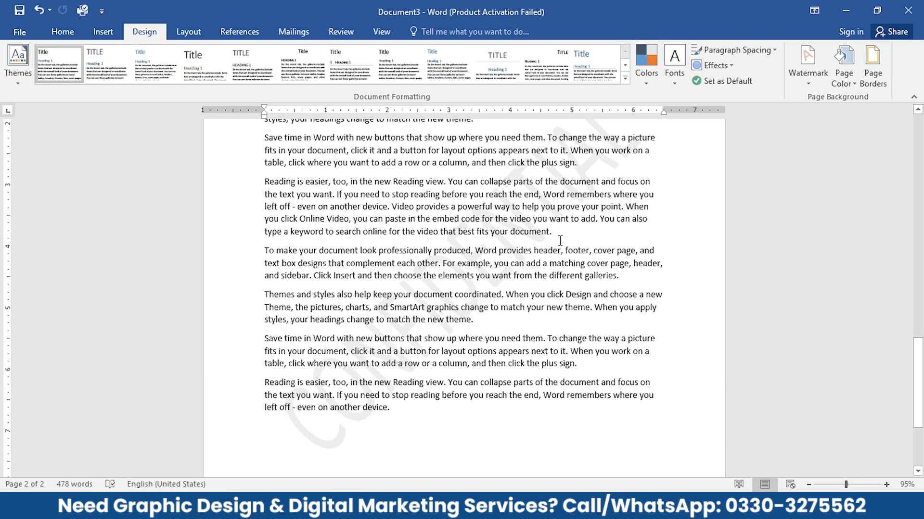
{"action": "key", "text": "ctrl+p"}
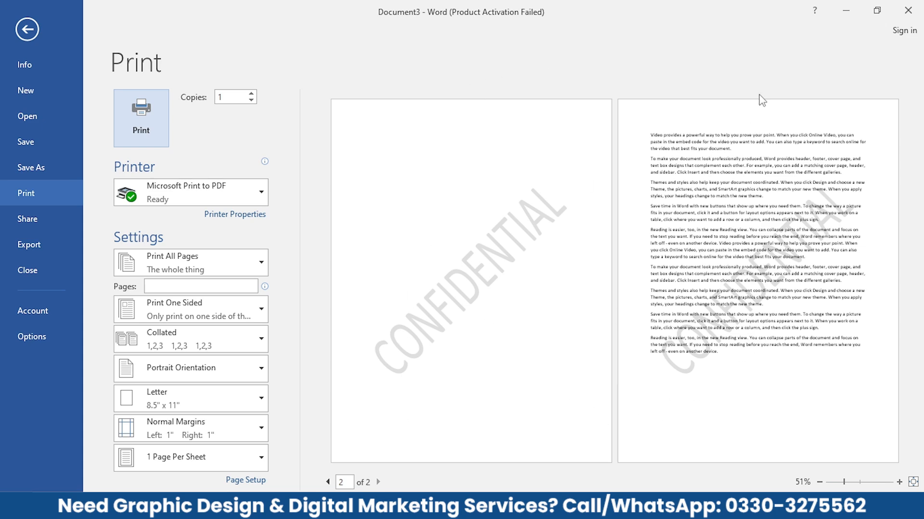
{"action": "key", "text": "Escape"}
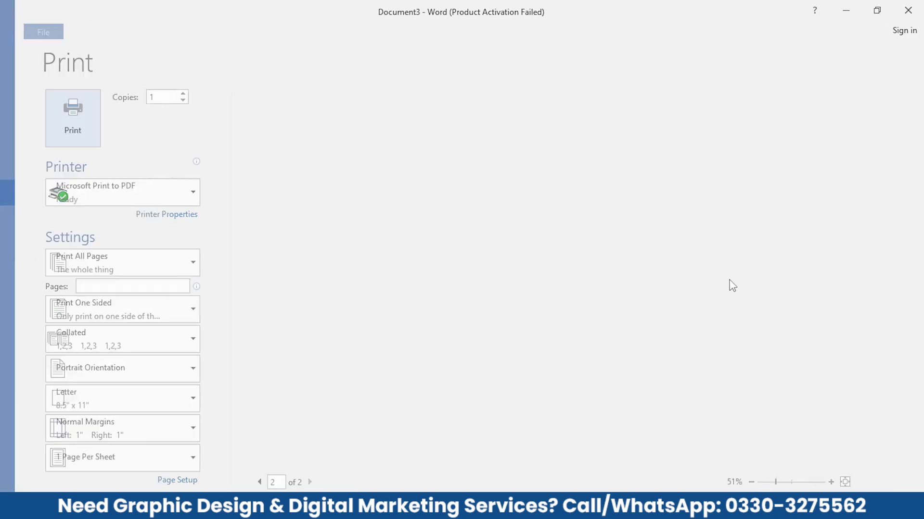
Step: Replace the watermark with the diagonal DO NOT COPY 1 design and check it in the print preview
{"action": "left_click", "coordinate": [812, 90]}
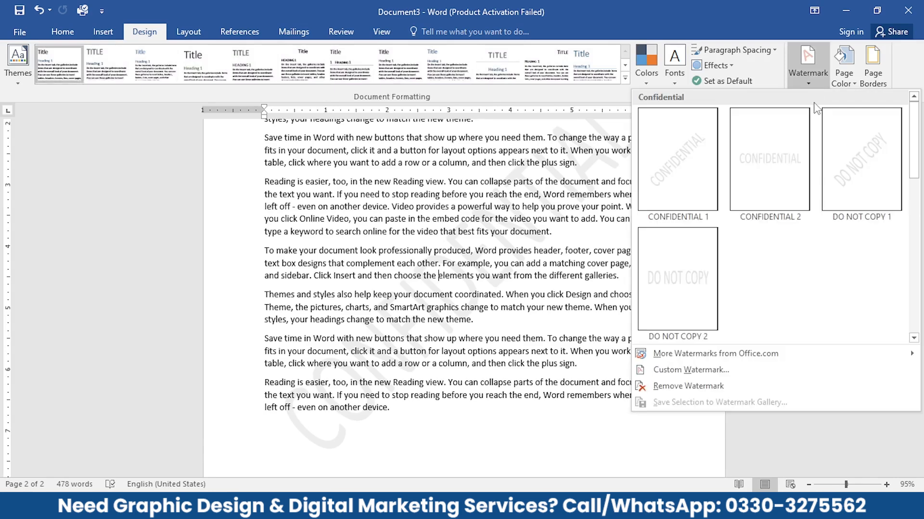
{"action": "left_click", "coordinate": [867, 187]}
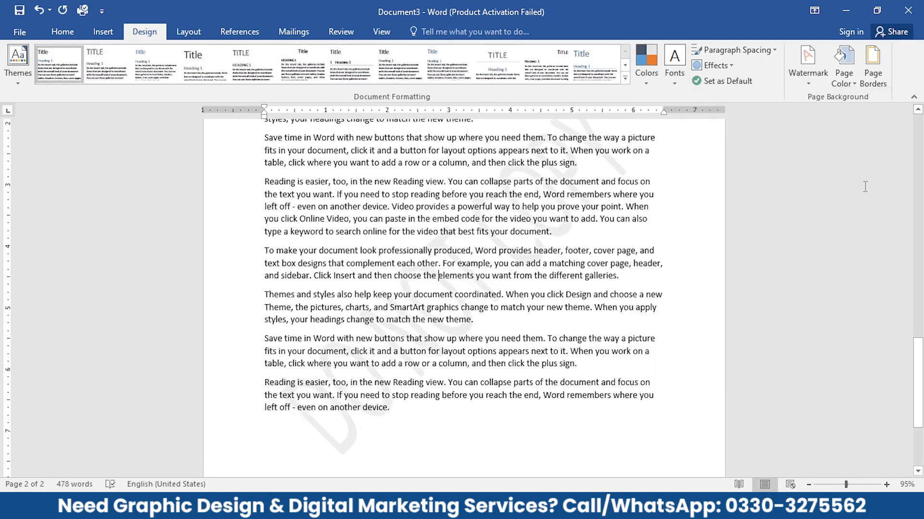
{"action": "key", "text": "ctrl+p"}
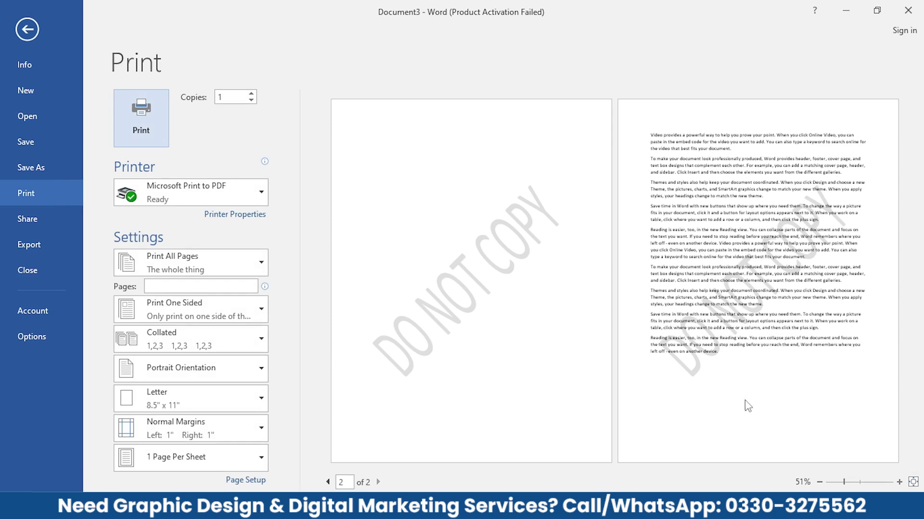
{"action": "key", "text": "Escape"}
Step: Switch the watermark to the horizontal DO NOT COPY 2 design and check it in the print preview
{"action": "left_click", "coordinate": [808, 65]}
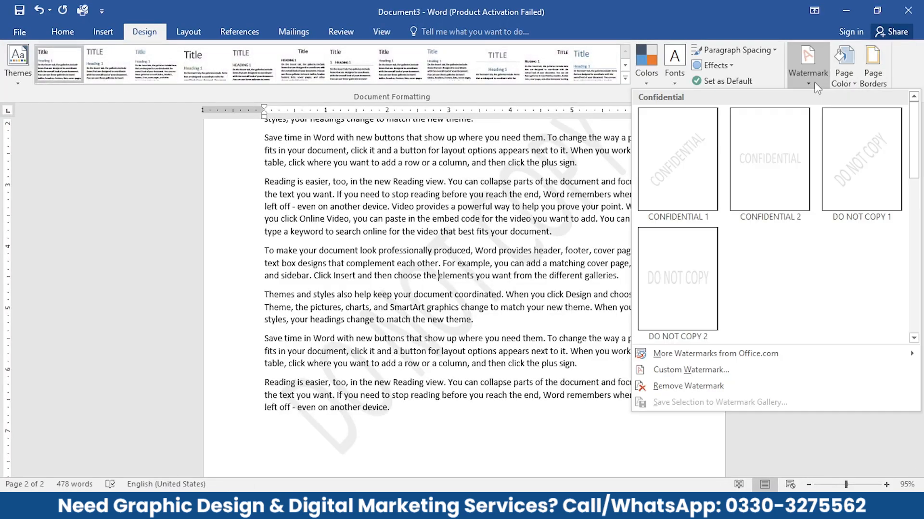
{"action": "left_click", "coordinate": [696, 278]}
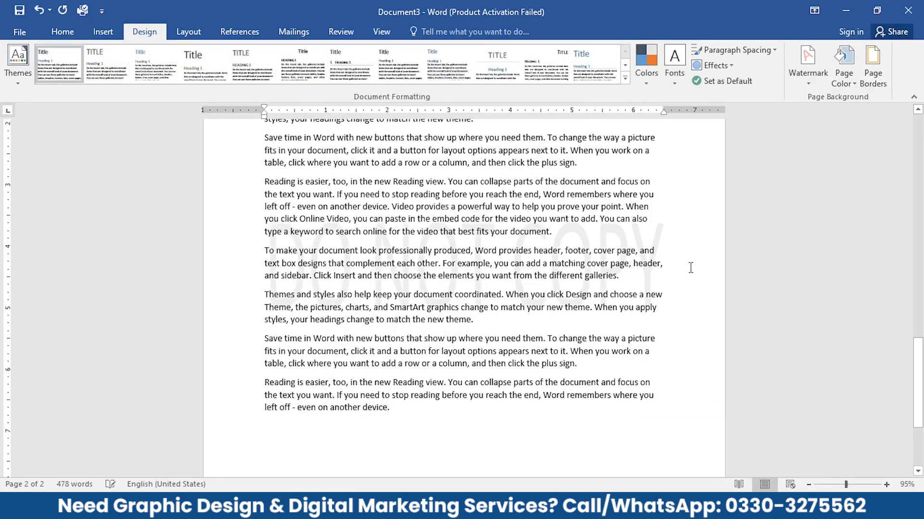
{"action": "key", "text": "ctrl+p"}
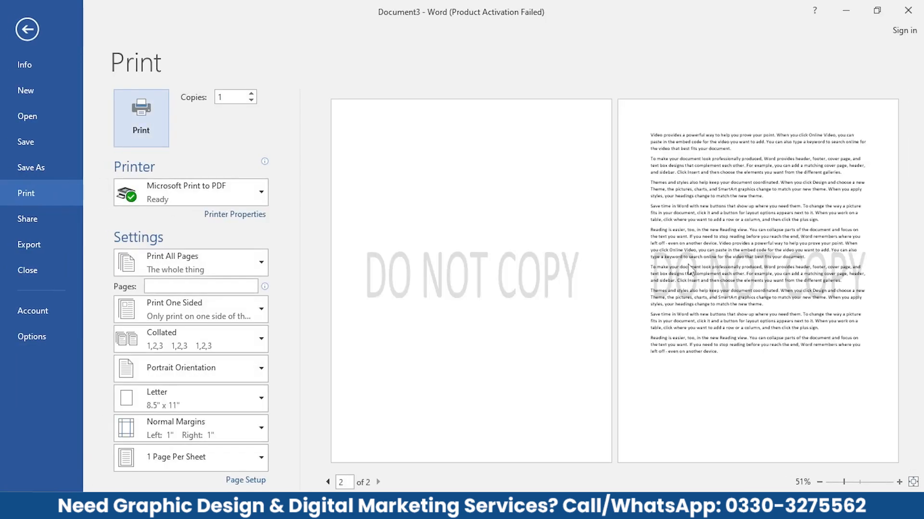
{"action": "key", "text": "Escape"}
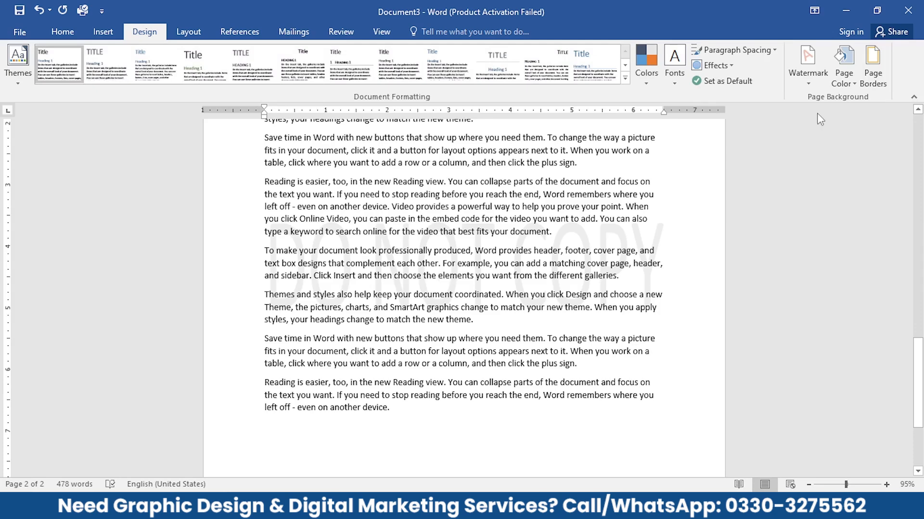
Step: Remove the watermark from the document and check the pages in the print preview
{"action": "left_click", "coordinate": [814, 77]}
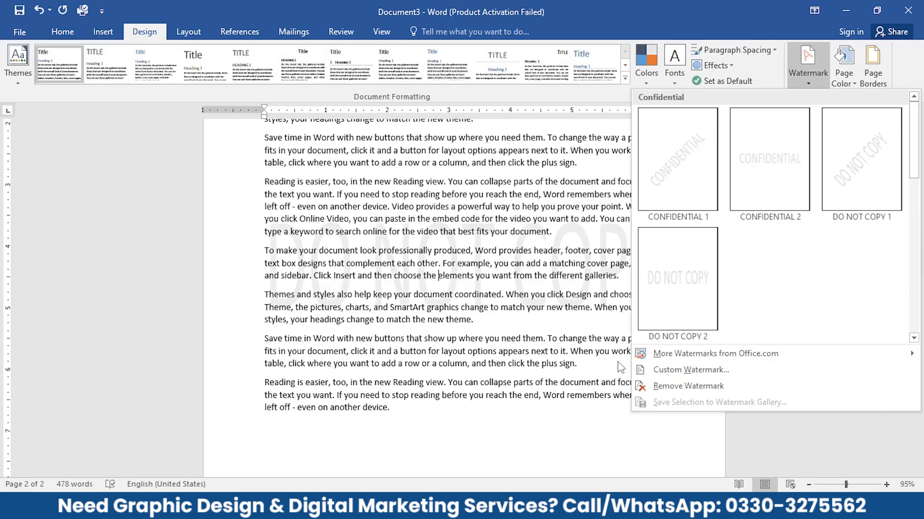
{"action": "left_click", "coordinate": [689, 389]}
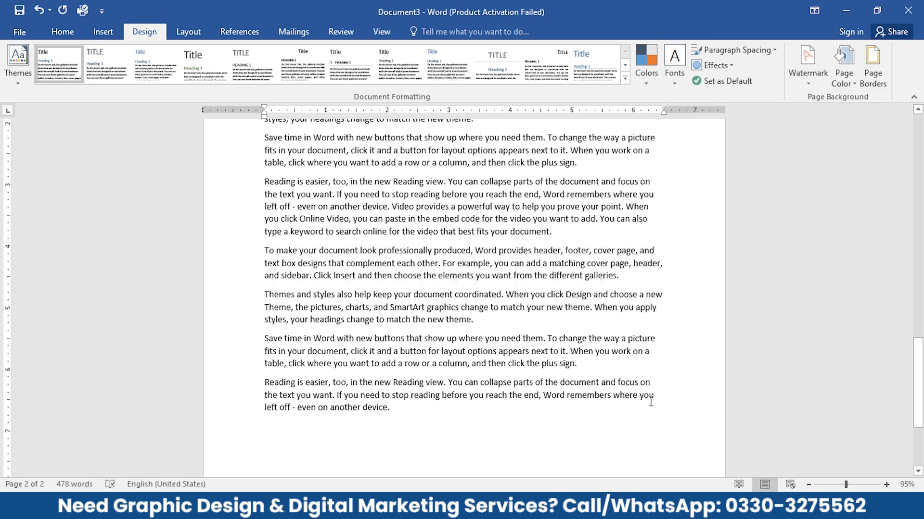
{"action": "key", "text": "ctrl+p"}
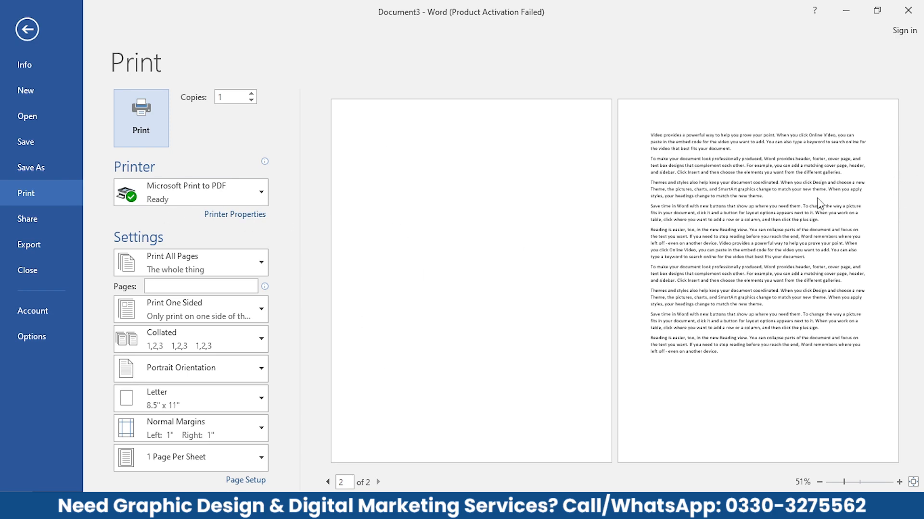
{"action": "key", "text": "Escape"}
Step: Apply a custom text watermark with the language English (United States), the text ASAP and a diagonal layout
{"action": "left_click", "coordinate": [808, 72]}
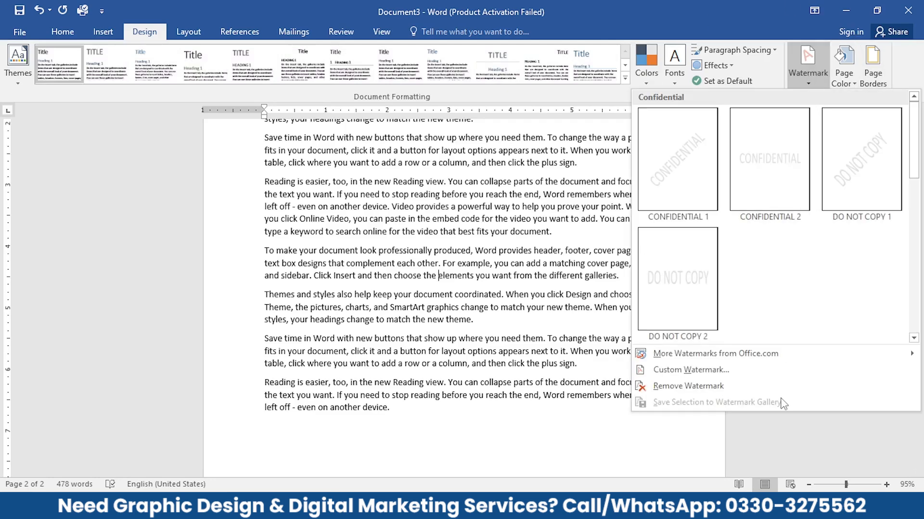
{"action": "left_click", "coordinate": [867, 374]}
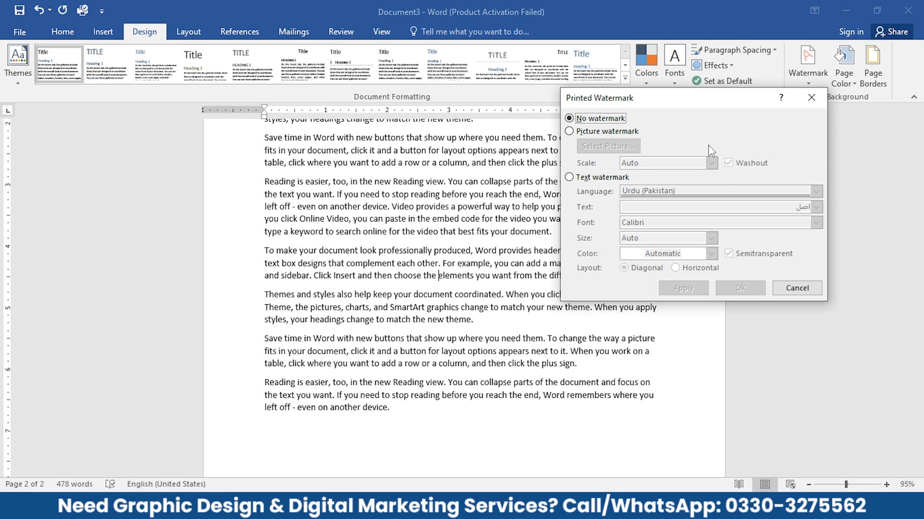
{"action": "left_click", "coordinate": [602, 177]}
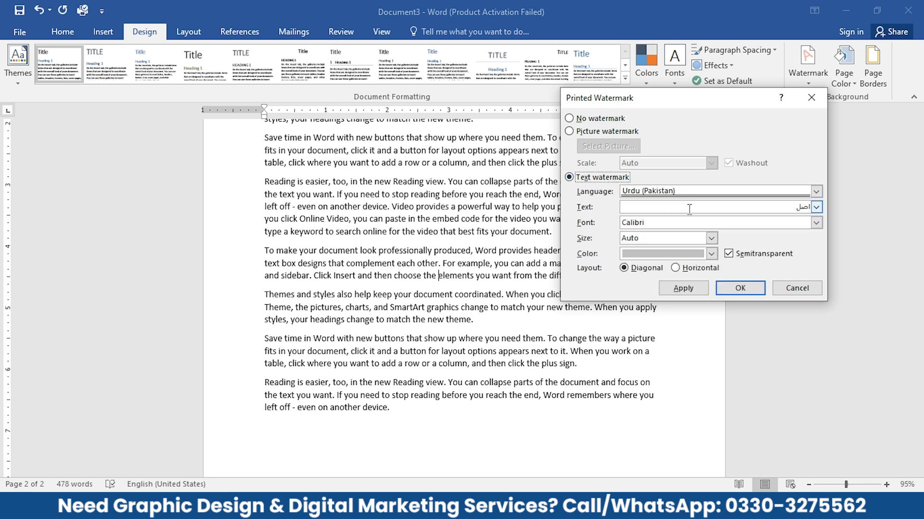
{"action": "left_click", "coordinate": [820, 190]}
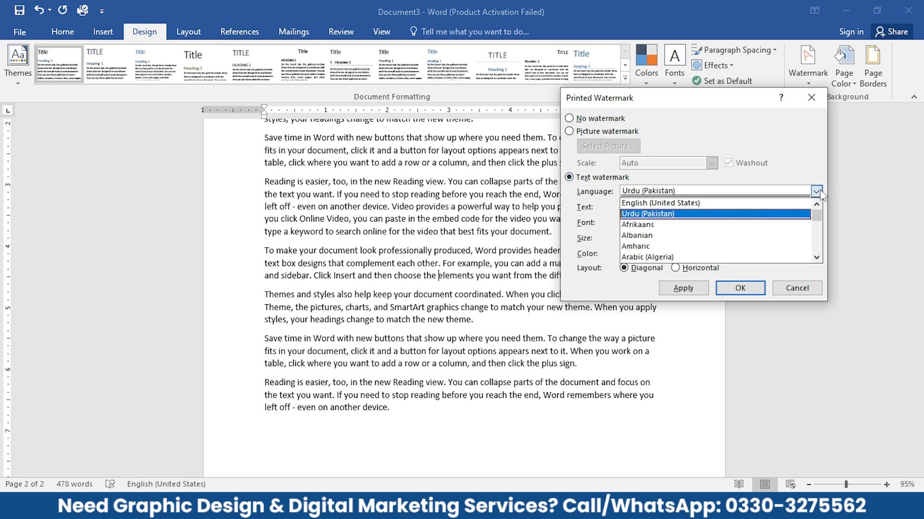
{"action": "left_click", "coordinate": [736, 203]}
{"action": "left_click", "coordinate": [683, 289]}
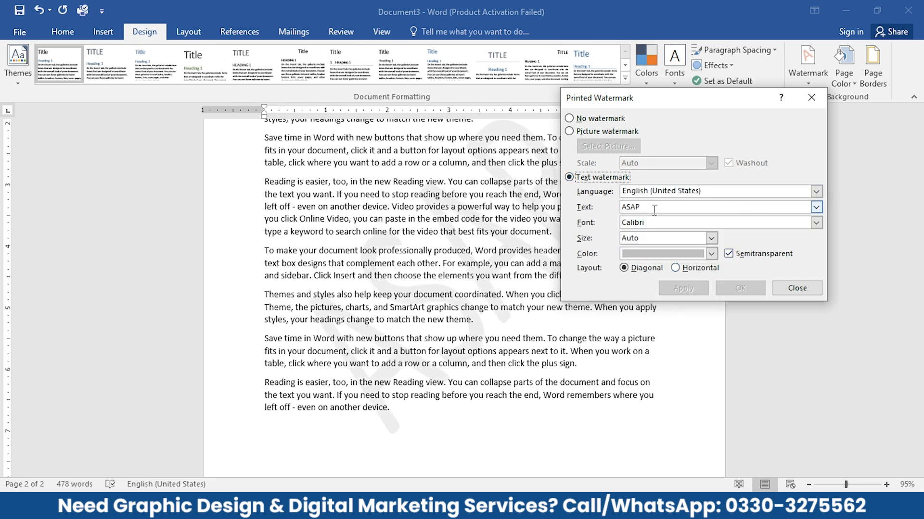
Step: Set the text watermark's font to Bebas Neue
{"action": "left_click", "coordinate": [715, 207]}
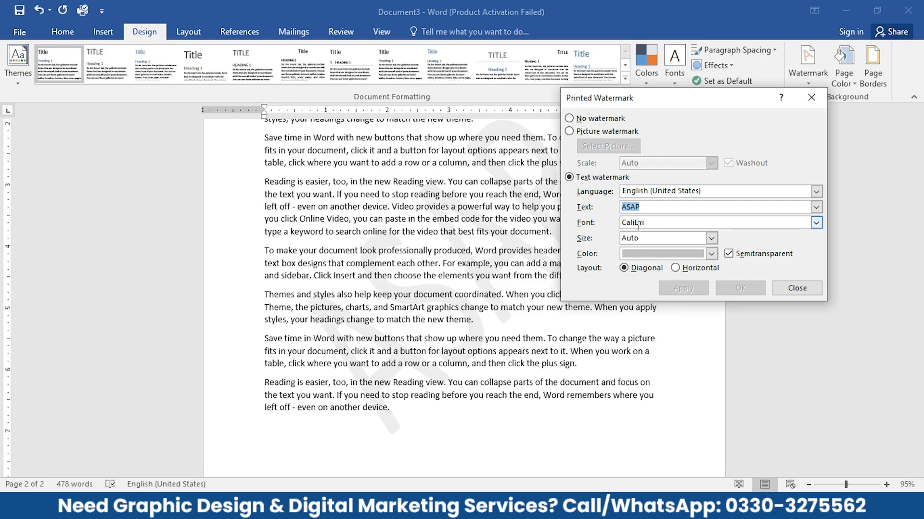
{"action": "left_click", "coordinate": [816, 223]}
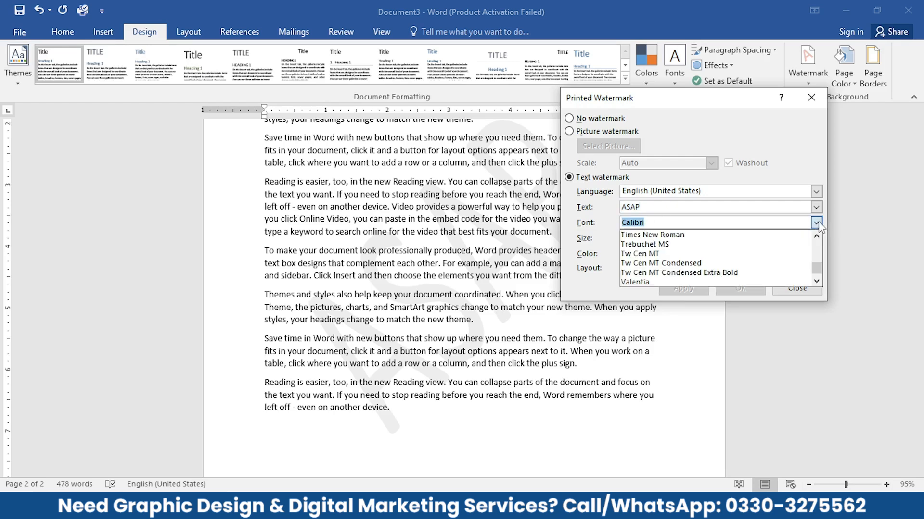
{"action": "left_click_drag", "start_coordinate": [818, 248], "coordinate": [817, 255]}
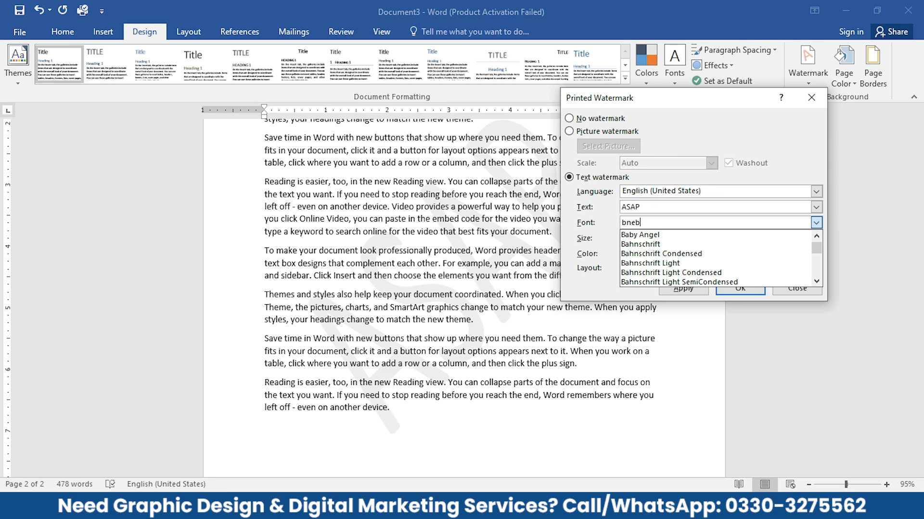
{"action": "key", "text": "BackSpace"}
{"action": "type", "text": "ebas"}
{"action": "key", "text": "Down"}
{"action": "key", "text": "Down"}
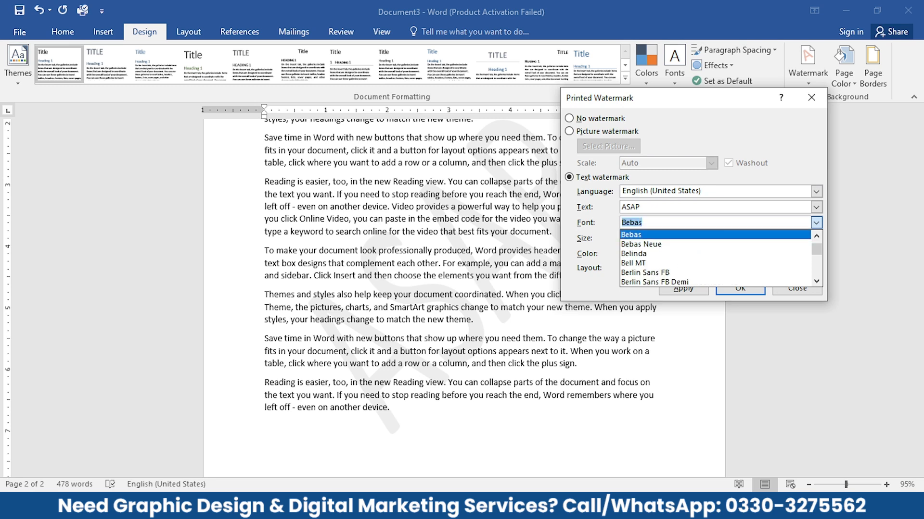
{"action": "key", "text": "Return"}
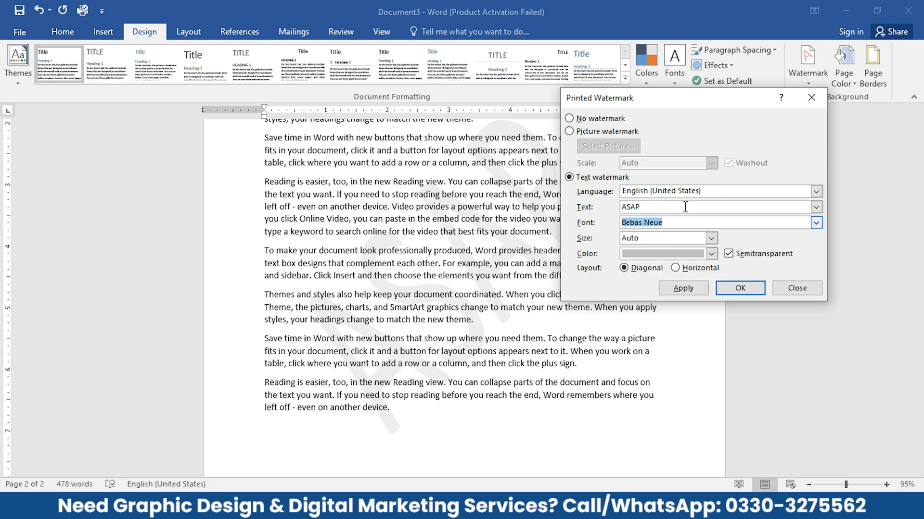
Step: Replace the watermark text with DOT STUDIO and apply it to the document
{"action": "double_click", "coordinate": [656, 209]}
{"action": "type", "text": "MU"}
{"action": "key", "text": "BackSpace"}
{"action": "key", "text": "BackSpace"}
{"action": "type", "text": "DOT STUDIO"}
{"action": "left_click", "coordinate": [683, 289]}
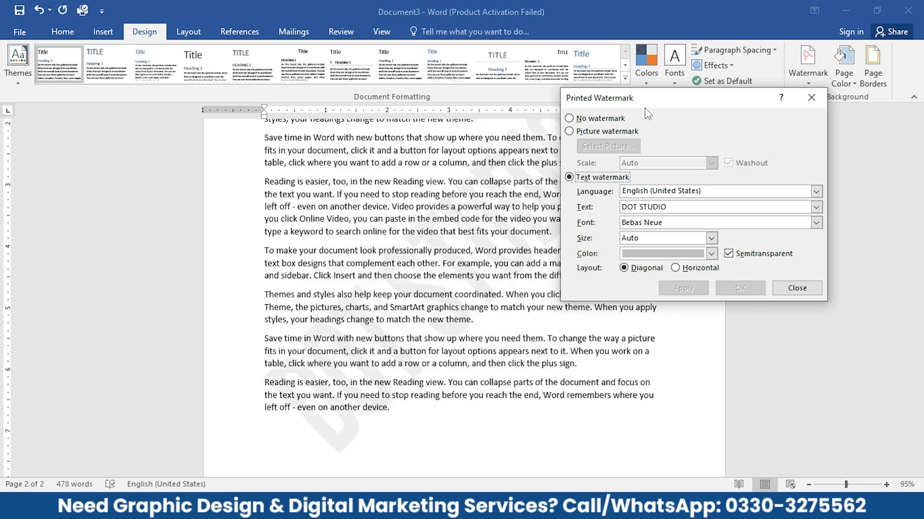
Step: Switch the DOT STUDIO watermark to a horizontal layout, apply it and check it in the print preview
{"action": "left_click_drag", "start_coordinate": [645, 108], "coordinate": [610, 158]}
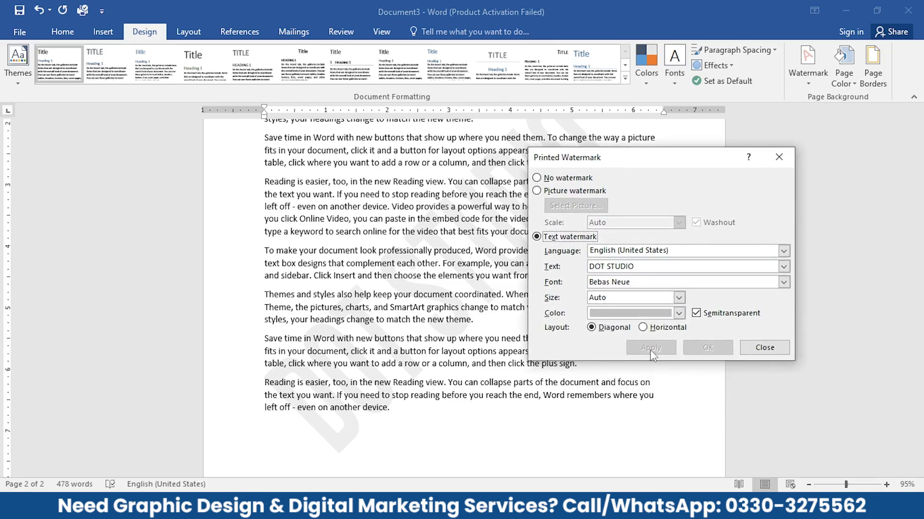
{"action": "left_click", "coordinate": [643, 327]}
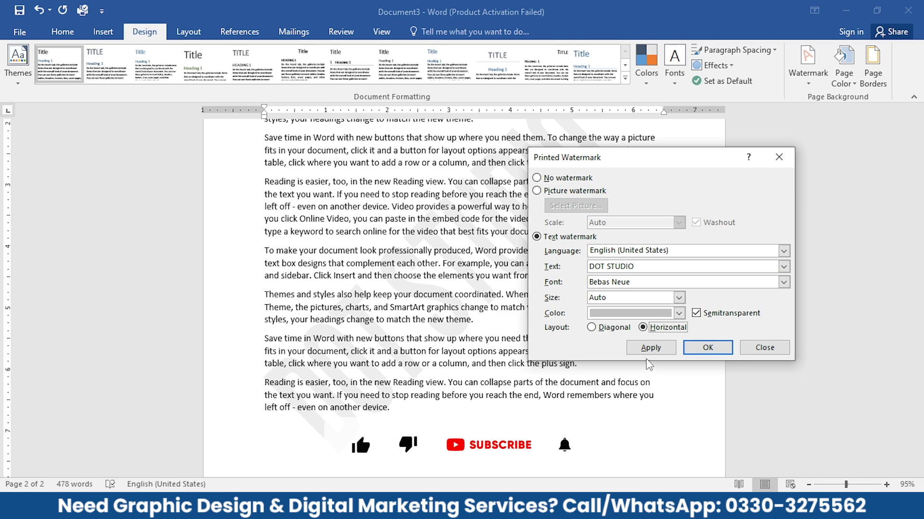
{"action": "left_click", "coordinate": [645, 352]}
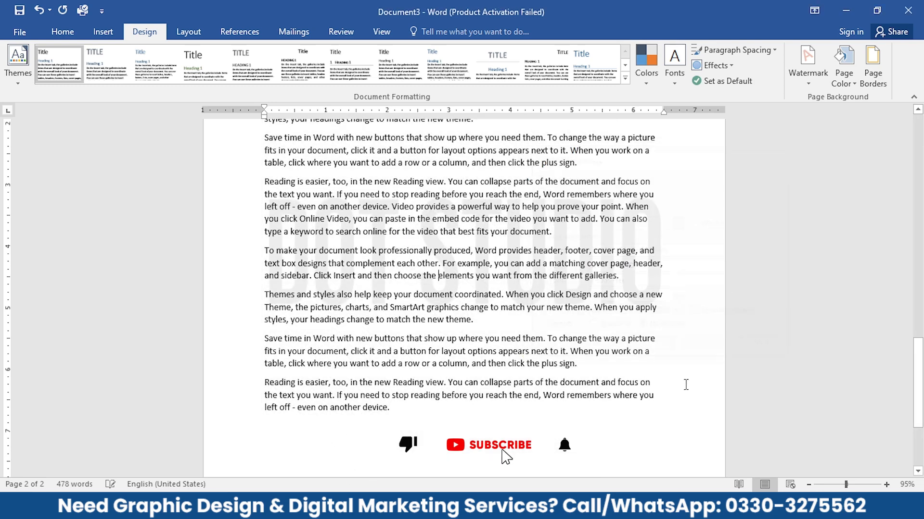
{"action": "left_click", "coordinate": [765, 347]}
{"action": "key", "text": "ctrl+p"}
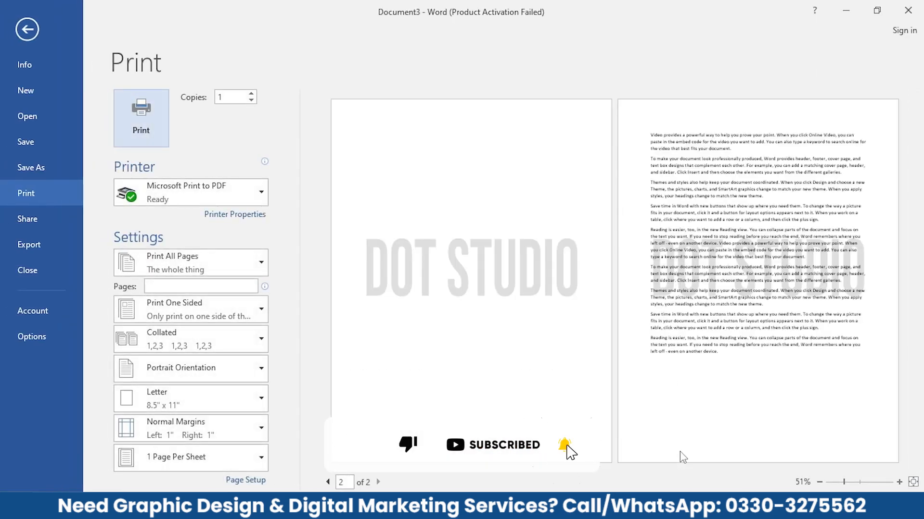
{"action": "key", "text": "Escape"}
Step: Set the DOT STUDIO watermark's layout back to diagonal, apply it and check it in the print preview
{"action": "left_click", "coordinate": [807, 63]}
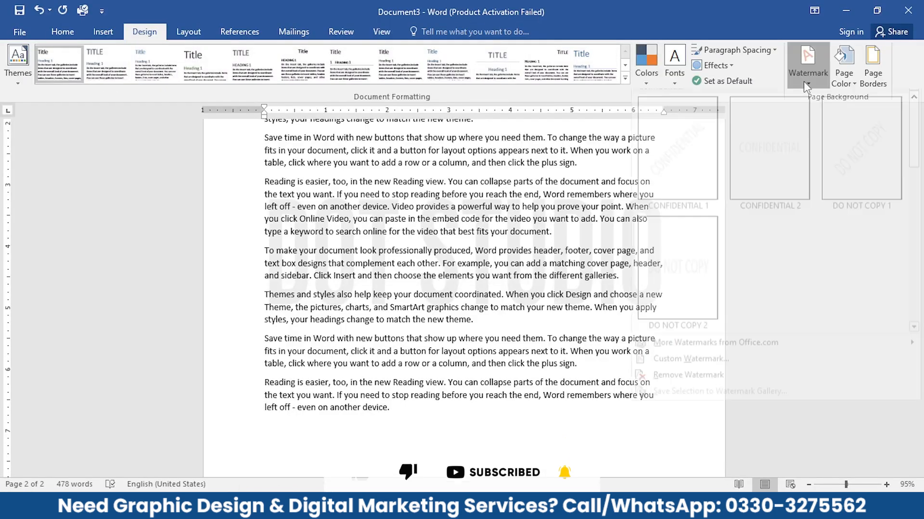
{"action": "left_click", "coordinate": [690, 369]}
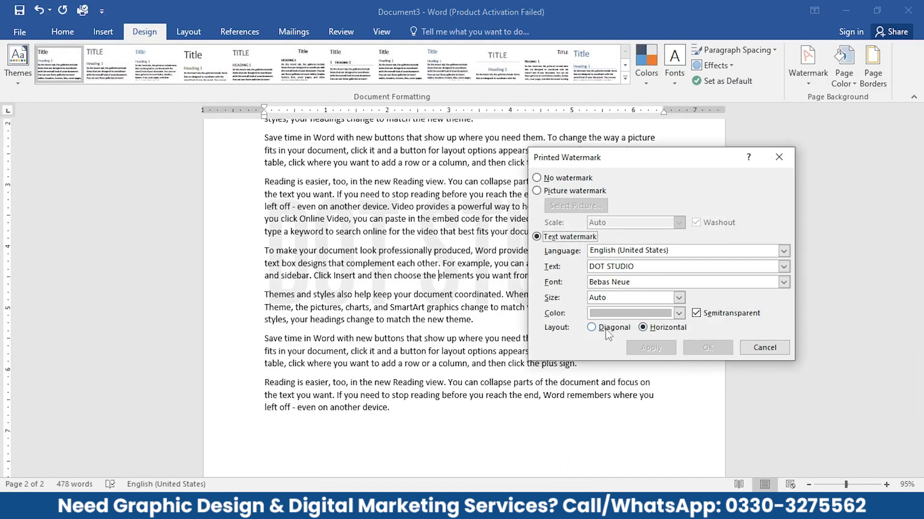
{"action": "left_click", "coordinate": [592, 327]}
{"action": "left_click", "coordinate": [649, 347]}
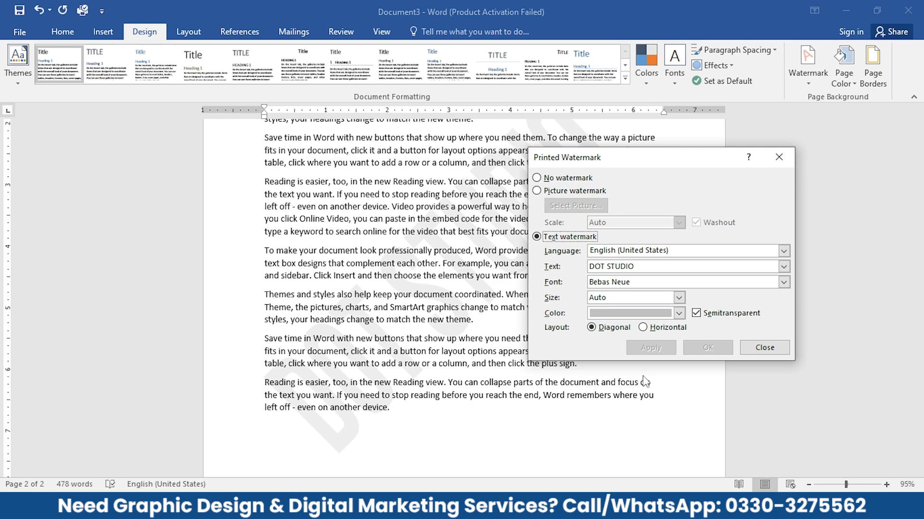
{"action": "left_click", "coordinate": [764, 348]}
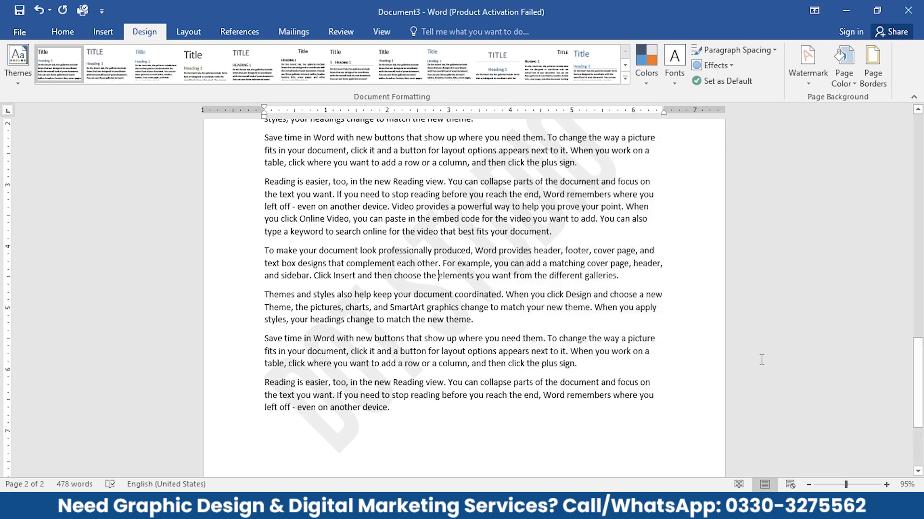
{"action": "key", "text": "ctrl+p"}
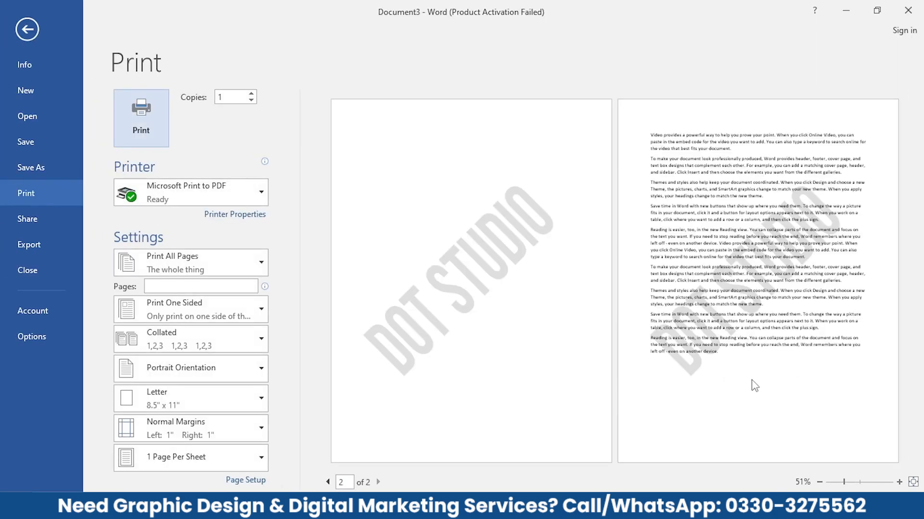
{"action": "key", "text": "Escape"}
Step: Change the custom watermark text to the preset ORIGINAL, apply it and check it in the print preview
{"action": "left_click", "coordinate": [813, 77]}
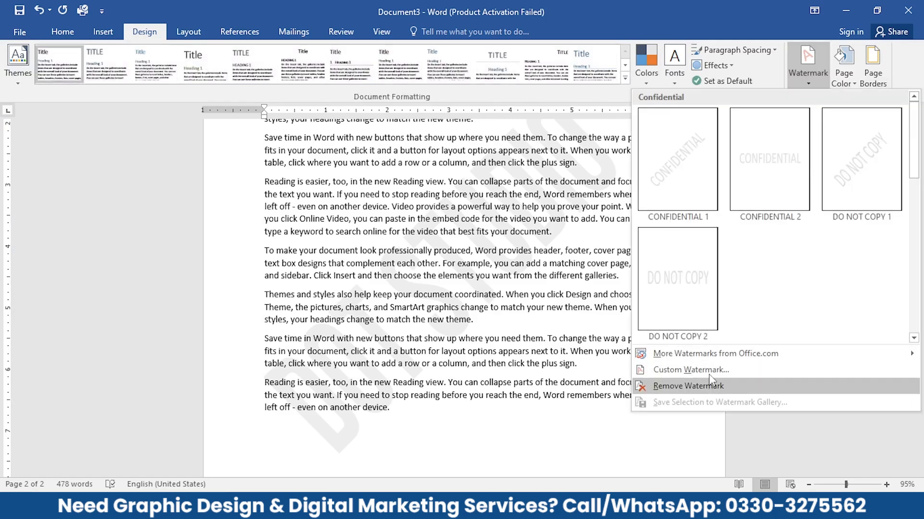
{"action": "left_click", "coordinate": [709, 371]}
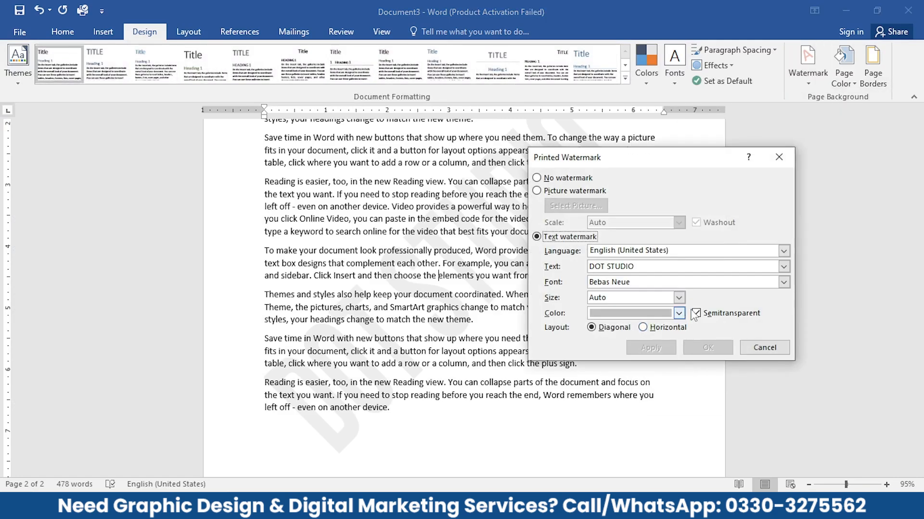
{"action": "left_click", "coordinate": [784, 282]}
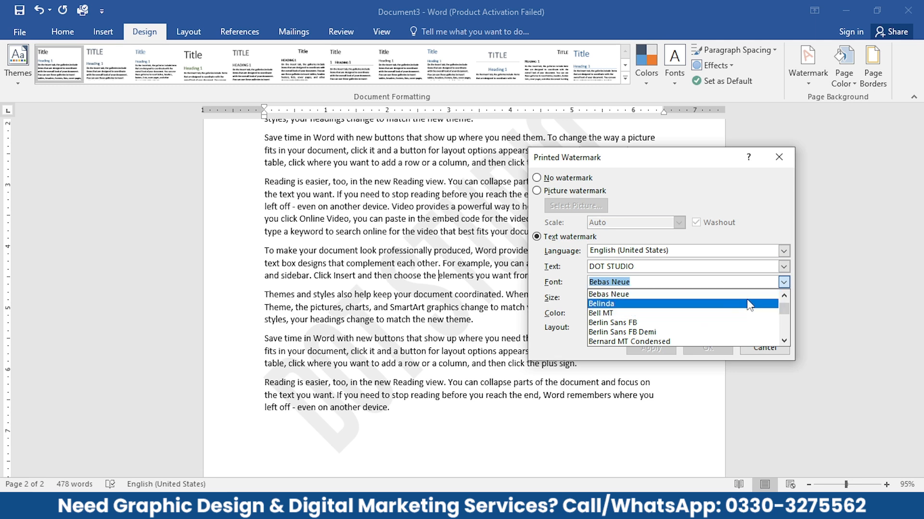
{"action": "left_click", "coordinate": [783, 266]}
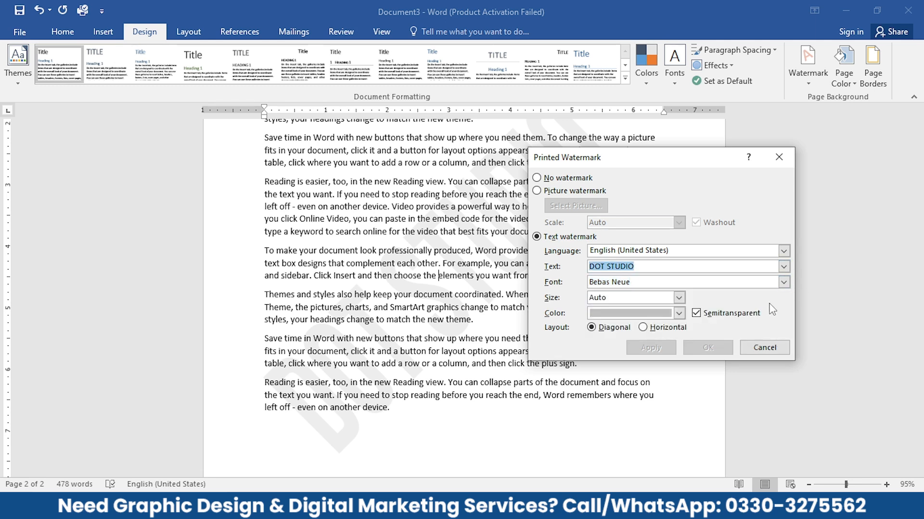
{"action": "left_click", "coordinate": [784, 266]}
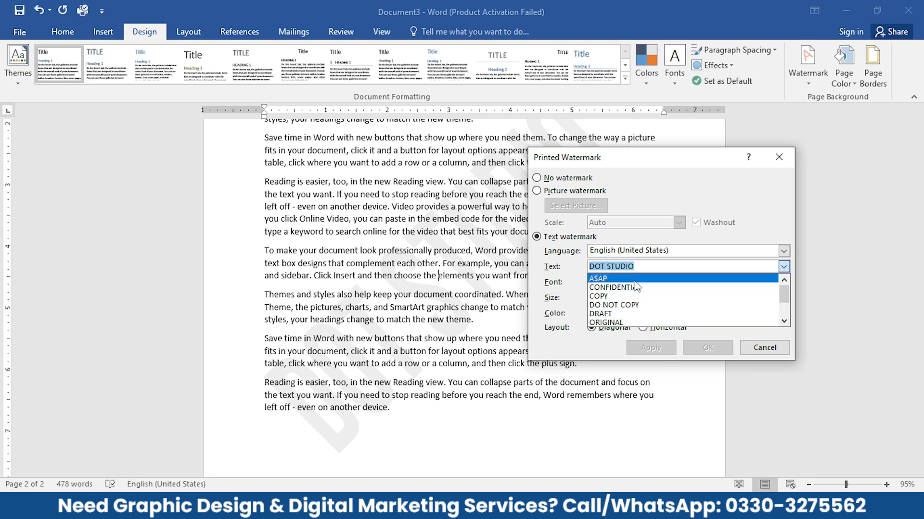
{"action": "left_click", "coordinate": [626, 322]}
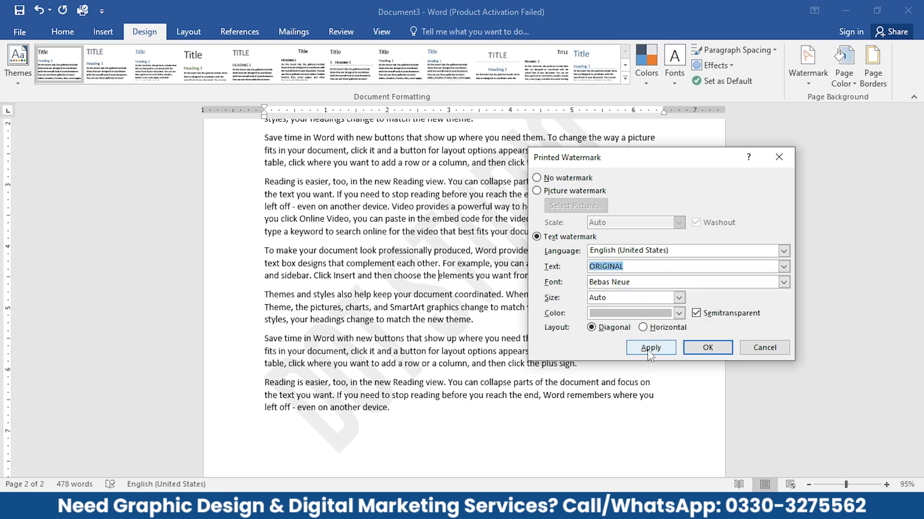
{"action": "left_click", "coordinate": [650, 349]}
{"action": "left_click", "coordinate": [784, 346]}
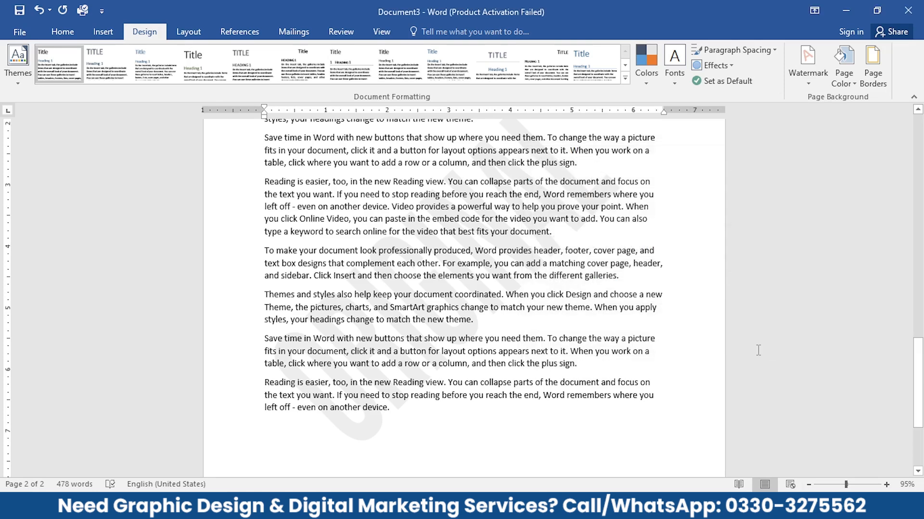
{"action": "key", "text": "ctrl+p"}
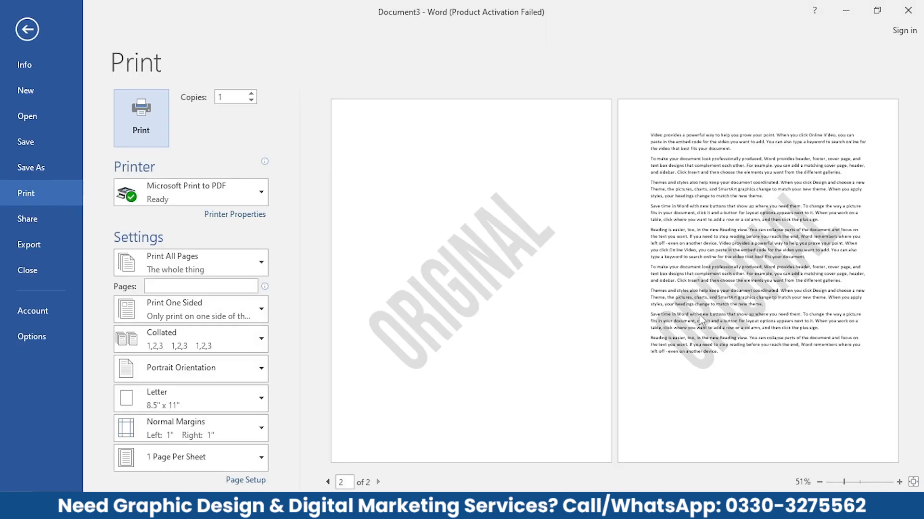
{"action": "key", "text": "Escape"}
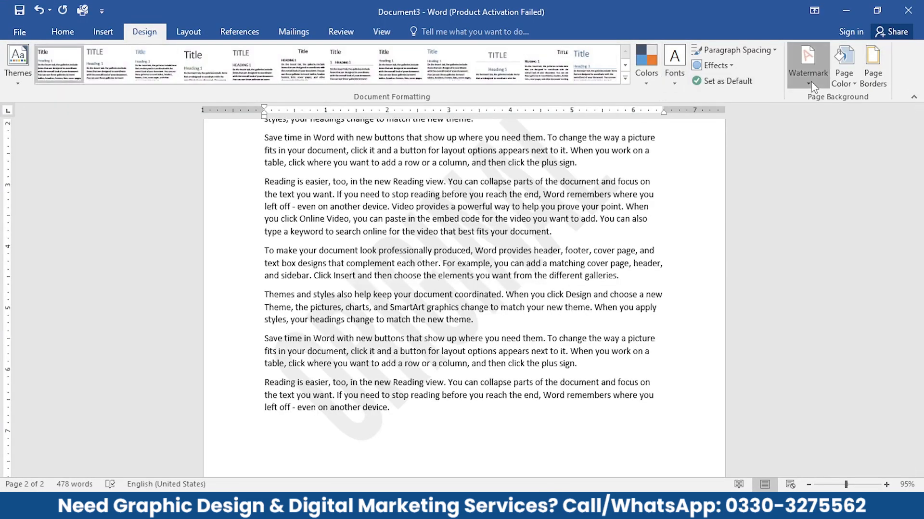
Step: Set the watermark language to Urdu (Pakistan) with the preset text رازدارنہ, apply it and check it in the print preview
{"action": "left_click", "coordinate": [807, 62]}
{"action": "left_click", "coordinate": [691, 371]}
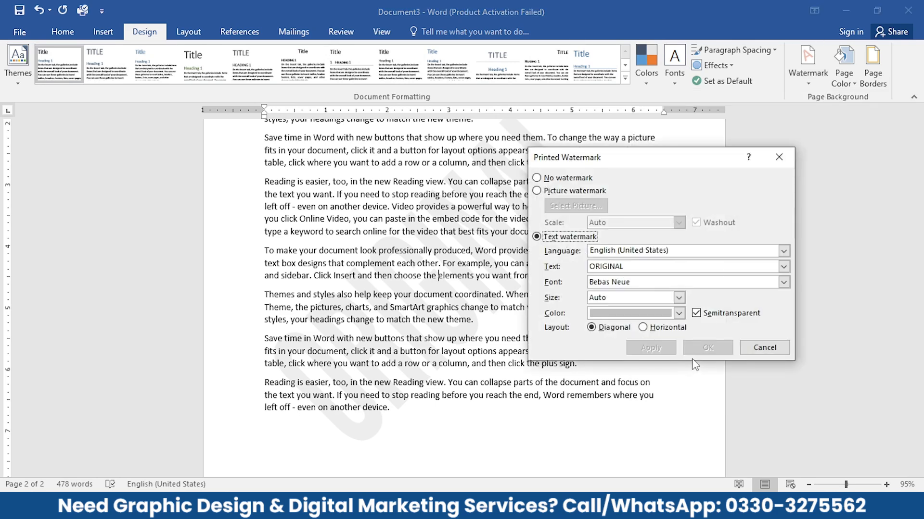
{"action": "left_click", "coordinate": [783, 250]}
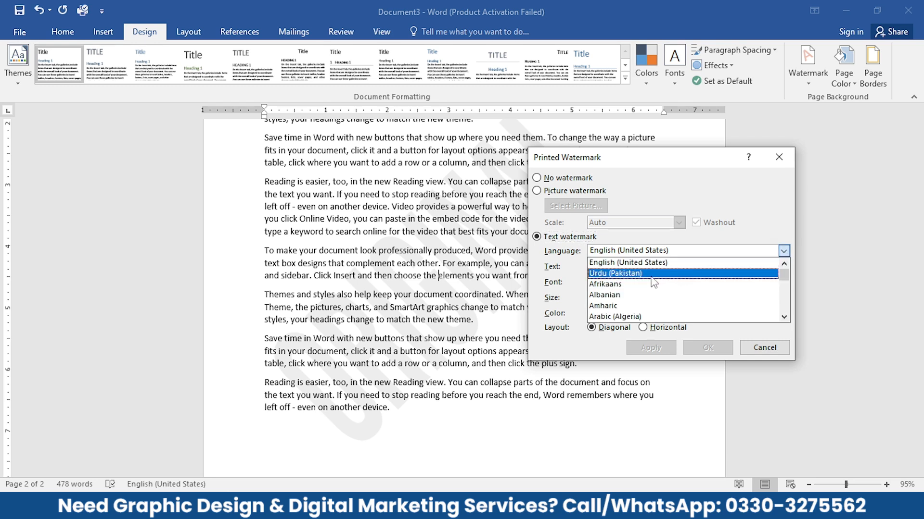
{"action": "left_click", "coordinate": [651, 278]}
{"action": "left_click", "coordinate": [783, 267]}
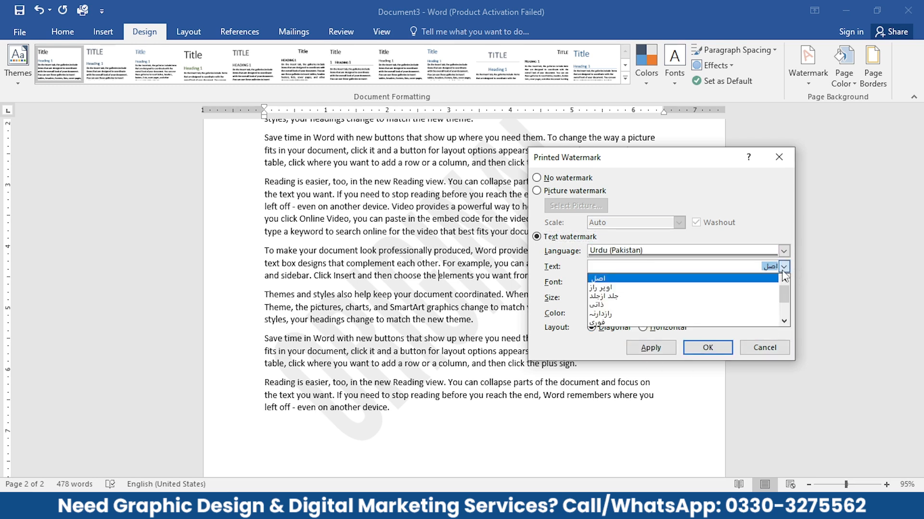
{"action": "left_click", "coordinate": [624, 315]}
{"action": "left_click", "coordinate": [654, 348]}
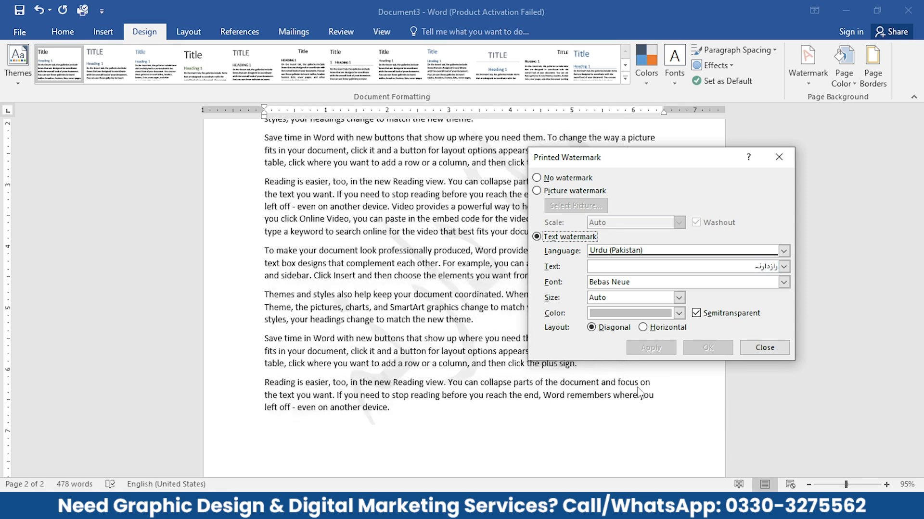
{"action": "left_click", "coordinate": [765, 347]}
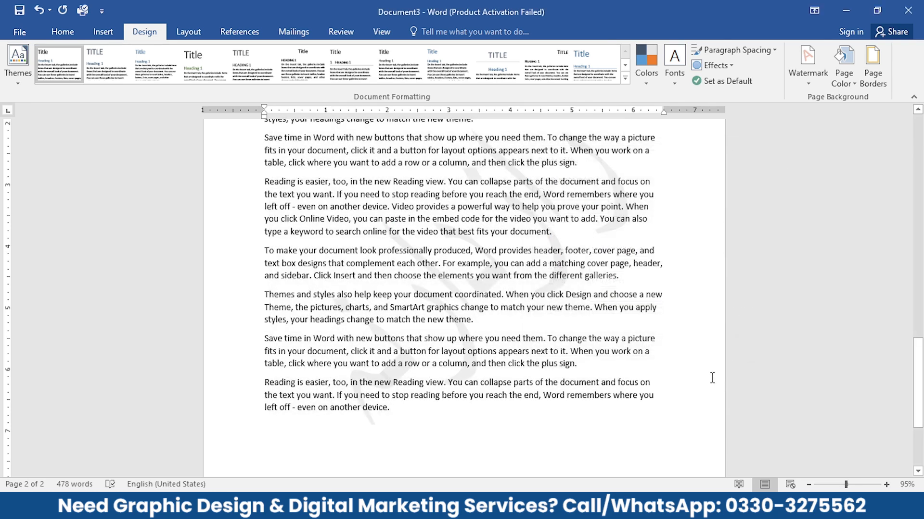
{"action": "key", "text": "ctrl+p"}
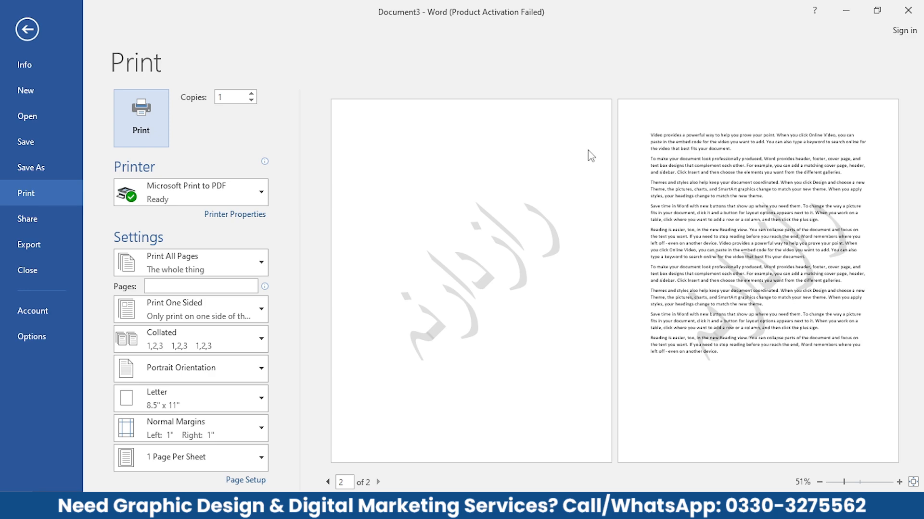
{"action": "key", "text": "Escape"}
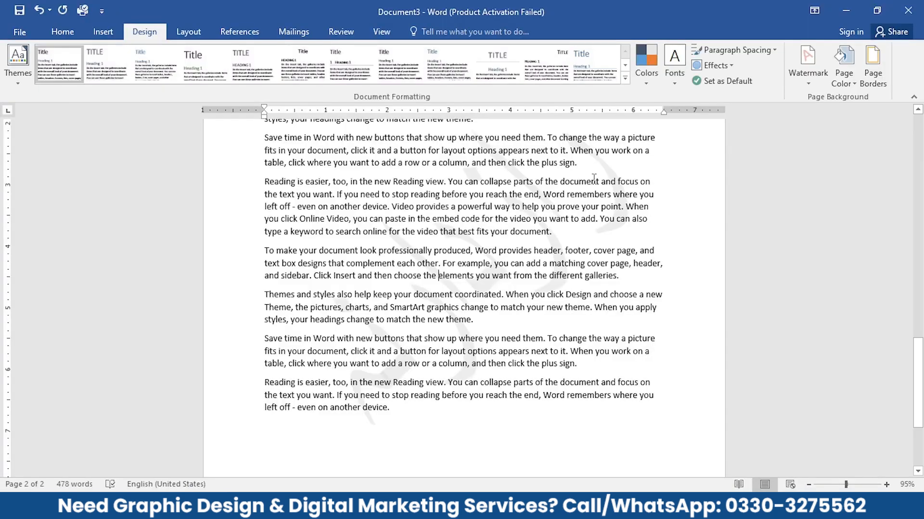
Step: Set the Urdu watermark's size to 48, apply it and check it in the print preview
{"action": "left_click", "coordinate": [820, 78]}
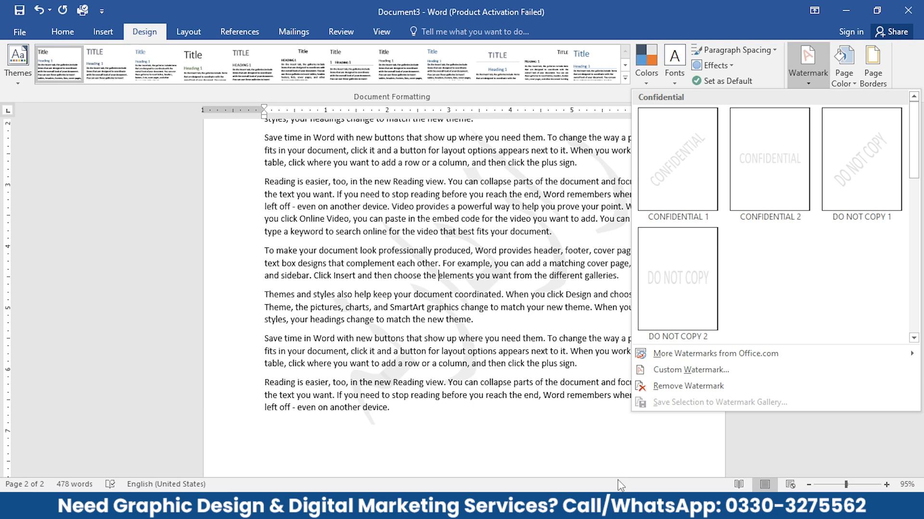
{"action": "left_click", "coordinate": [692, 370]}
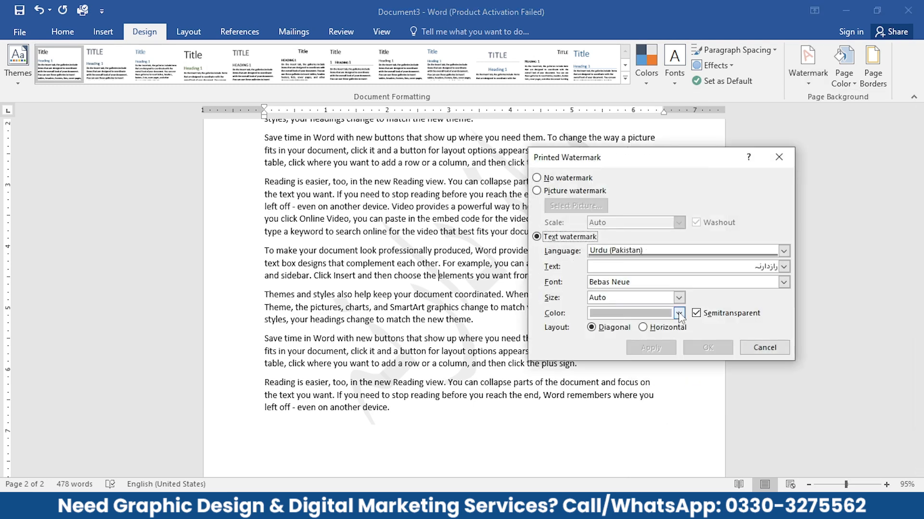
{"action": "left_click", "coordinate": [678, 297]}
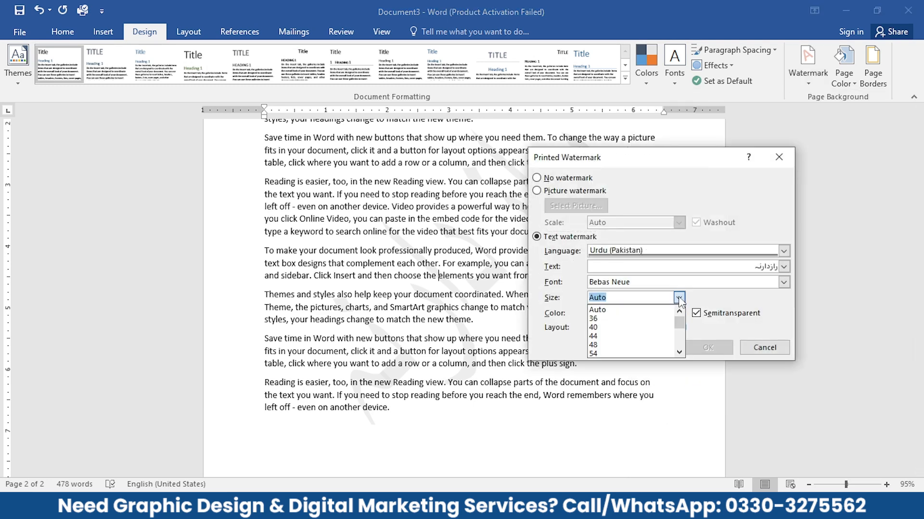
{"action": "left_click", "coordinate": [615, 310]}
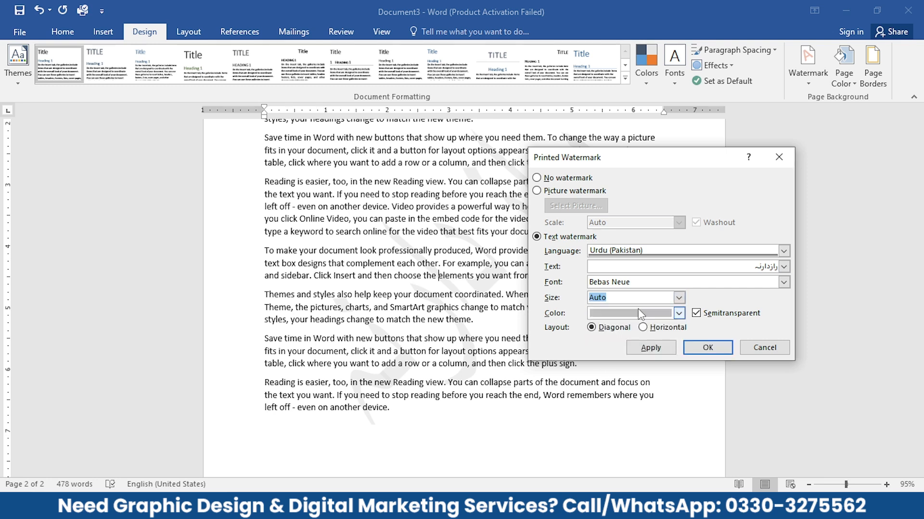
{"action": "left_click", "coordinate": [678, 297]}
{"action": "left_click", "coordinate": [616, 344]}
{"action": "left_click", "coordinate": [671, 346]}
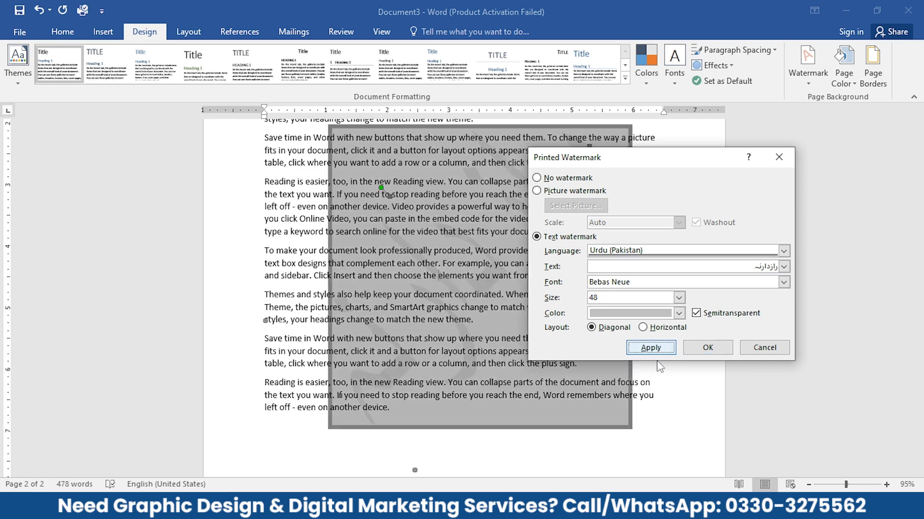
{"action": "left_click", "coordinate": [775, 350]}
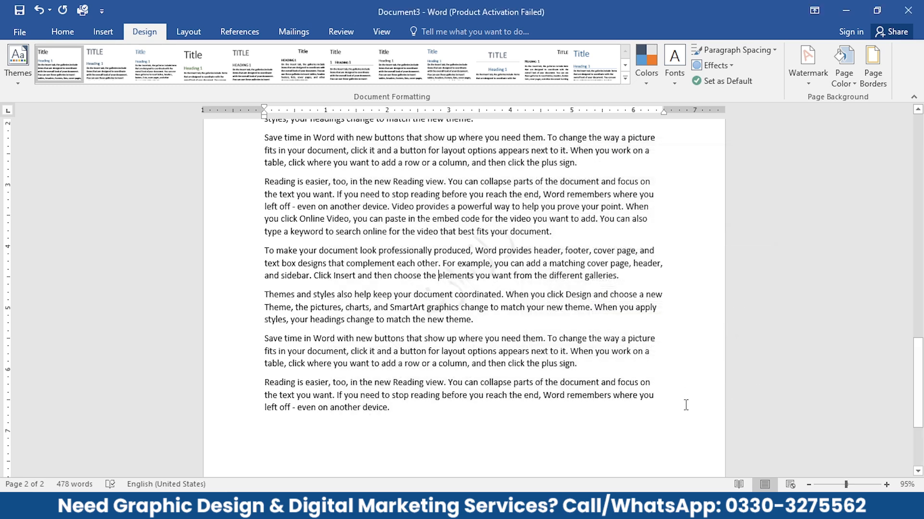
{"action": "key", "text": "ctrl+p"}
{"action": "key", "text": "Escape"}
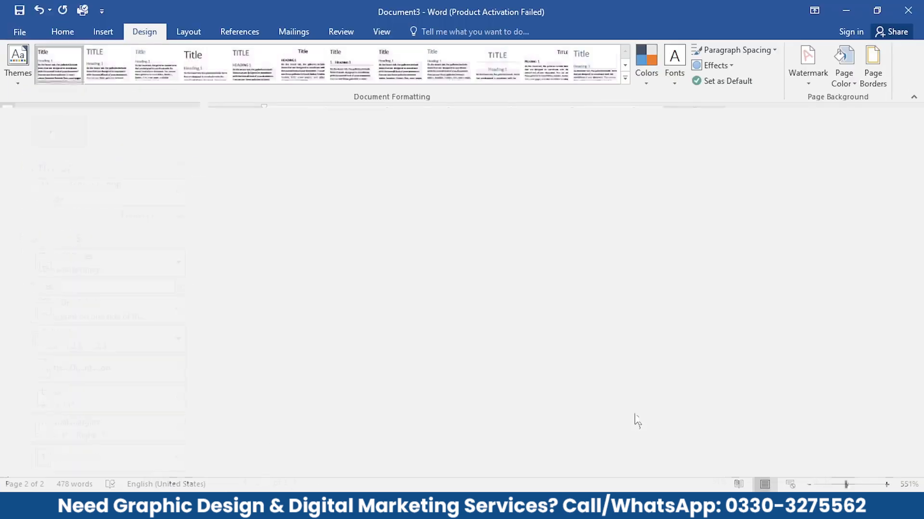
Step: Set the custom watermark's size back to Auto and apply it
{"action": "left_click", "coordinate": [808, 62]}
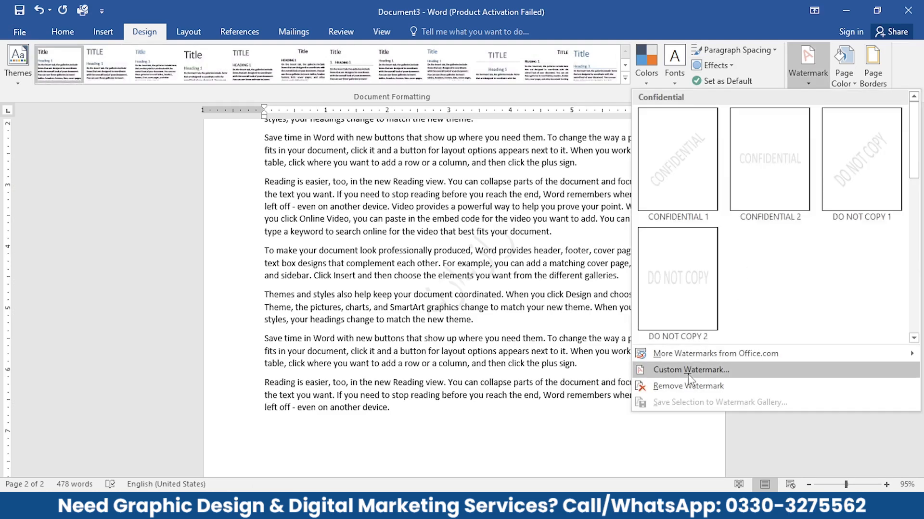
{"action": "left_click", "coordinate": [690, 370]}
{"action": "left_click", "coordinate": [679, 298]}
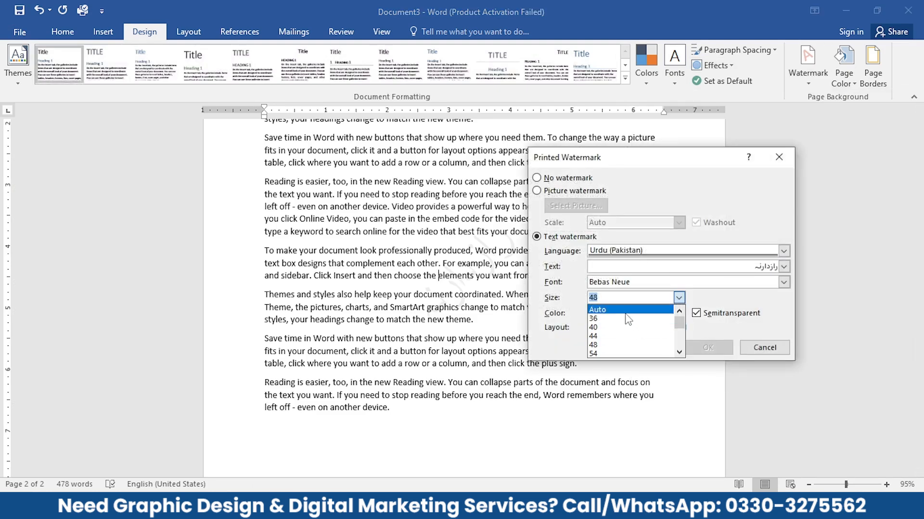
{"action": "left_click", "coordinate": [645, 309]}
{"action": "left_click", "coordinate": [649, 348]}
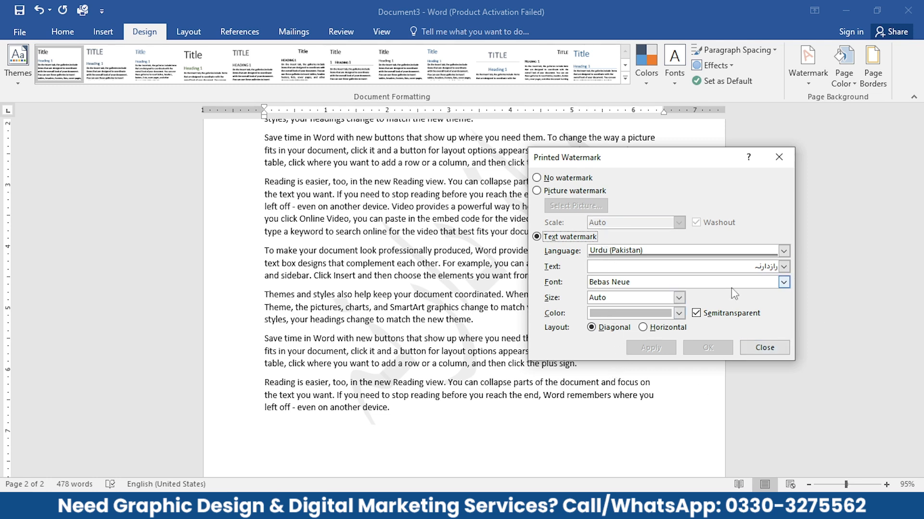
Step: Replace the watermark text with a person's name in Urdu, apply it and view it on the blank first page
{"action": "left_click", "coordinate": [734, 267]}
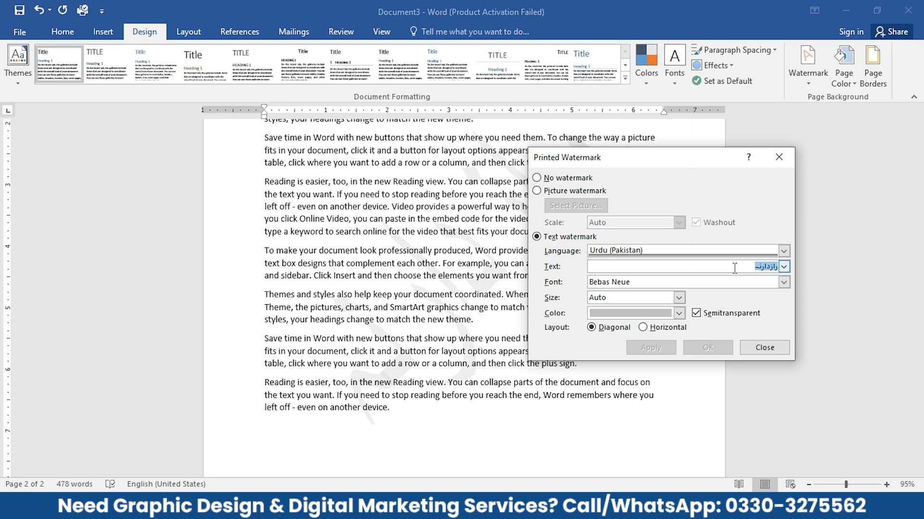
{"action": "type", "text": "مزمل"}
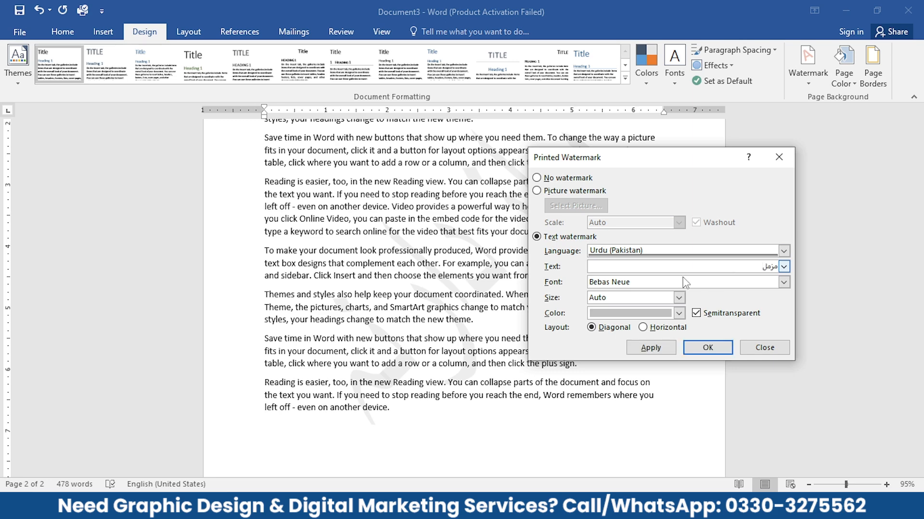
{"action": "left_click_drag", "start_coordinate": [607, 164], "coordinate": [745, 355]}
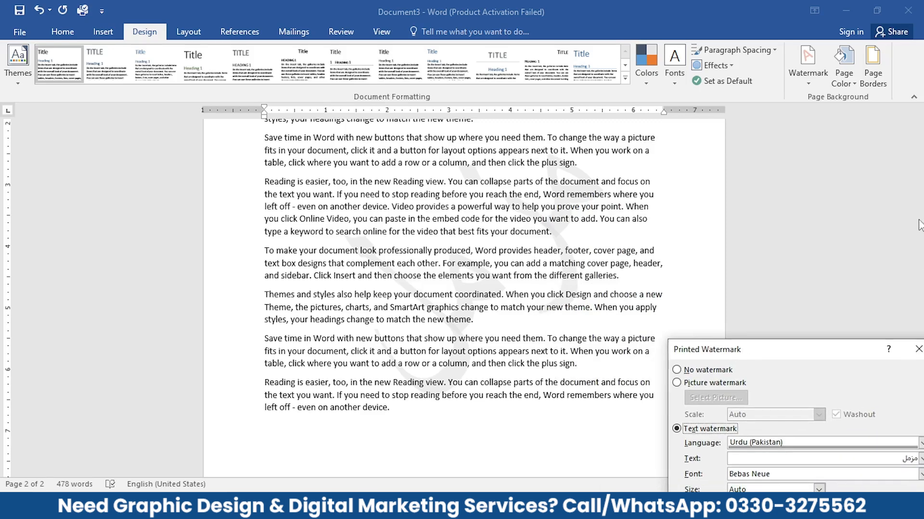
{"action": "left_click", "coordinate": [915, 352]}
{"action": "left_click_drag", "start_coordinate": [922, 360], "coordinate": [922, 118]}
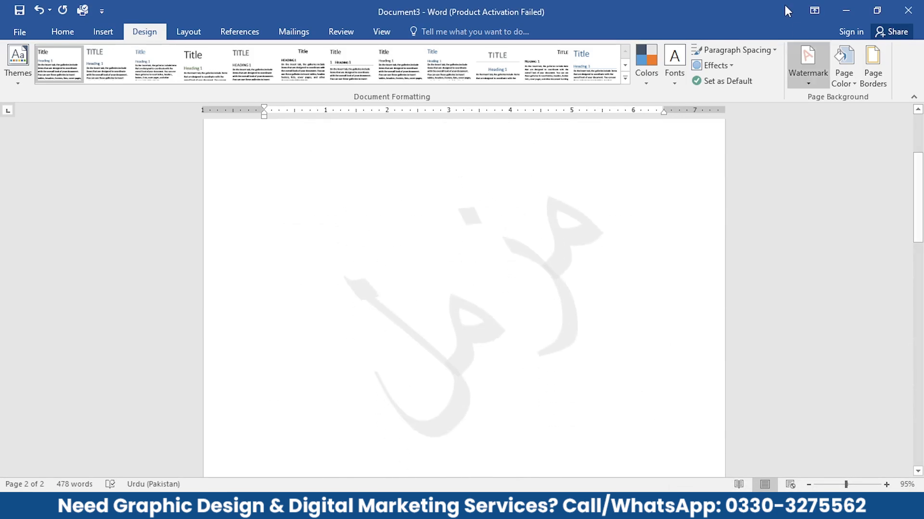
Step: Change the Urdu text watermark's colour to black from the theme colours and apply it
{"action": "left_click", "coordinate": [815, 86]}
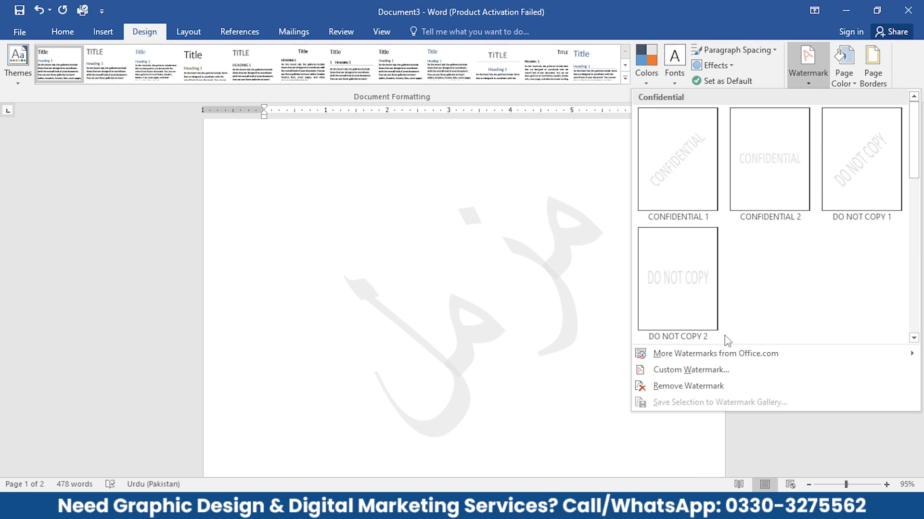
{"action": "left_click", "coordinate": [703, 376]}
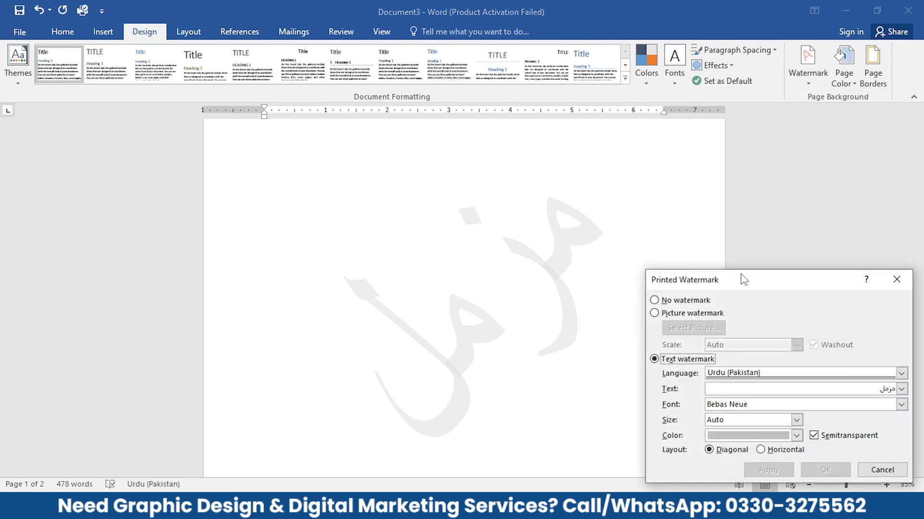
{"action": "left_click_drag", "start_coordinate": [741, 272], "coordinate": [650, 193]}
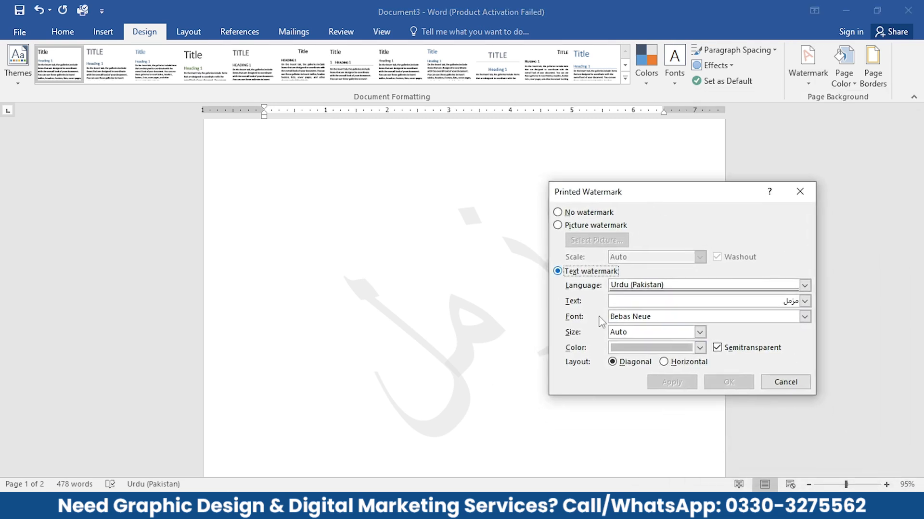
{"action": "left_click", "coordinate": [670, 347]}
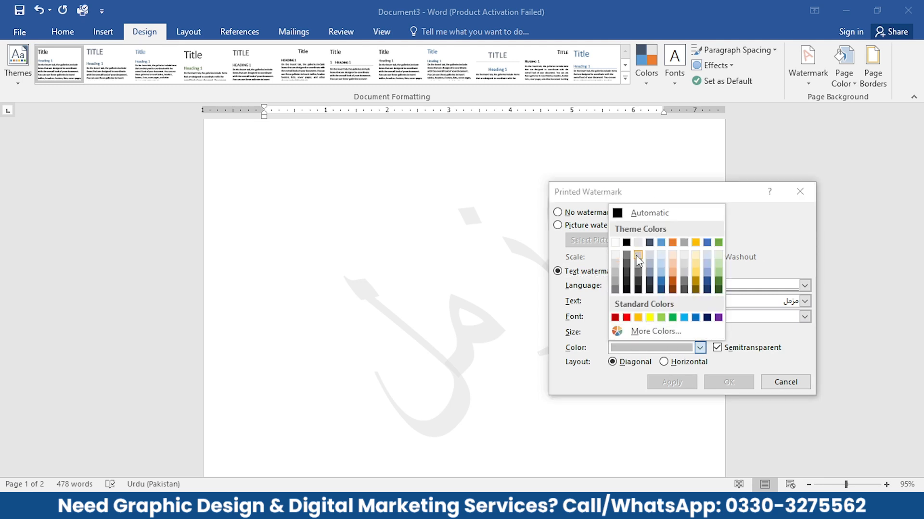
{"action": "left_click", "coordinate": [626, 243]}
{"action": "left_click", "coordinate": [669, 383]}
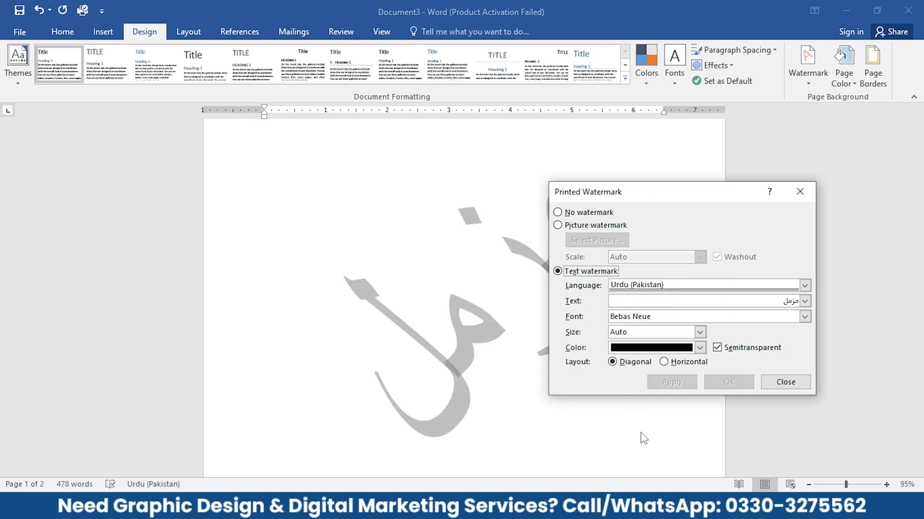
Step: Change the watermark colour to the solid blue theme colour and apply it
{"action": "left_click", "coordinate": [700, 347]}
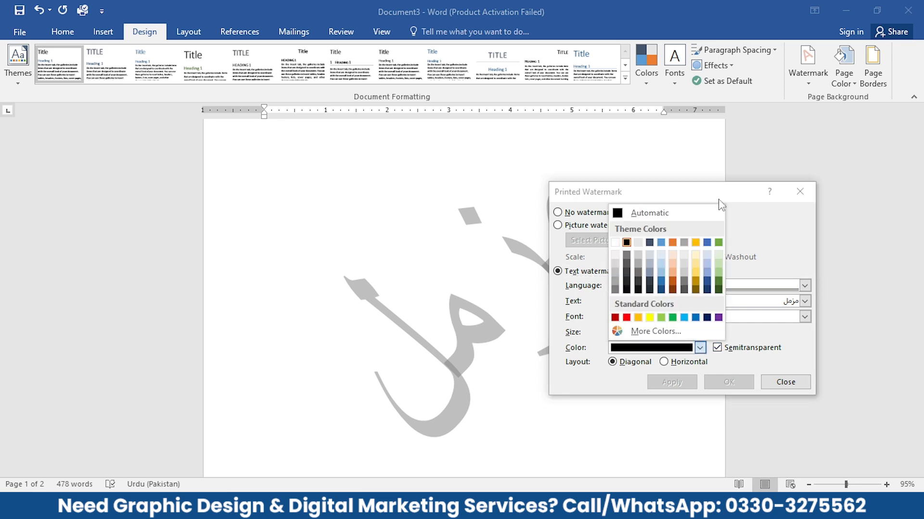
{"action": "left_click", "coordinate": [711, 248]}
{"action": "left_click", "coordinate": [672, 382]}
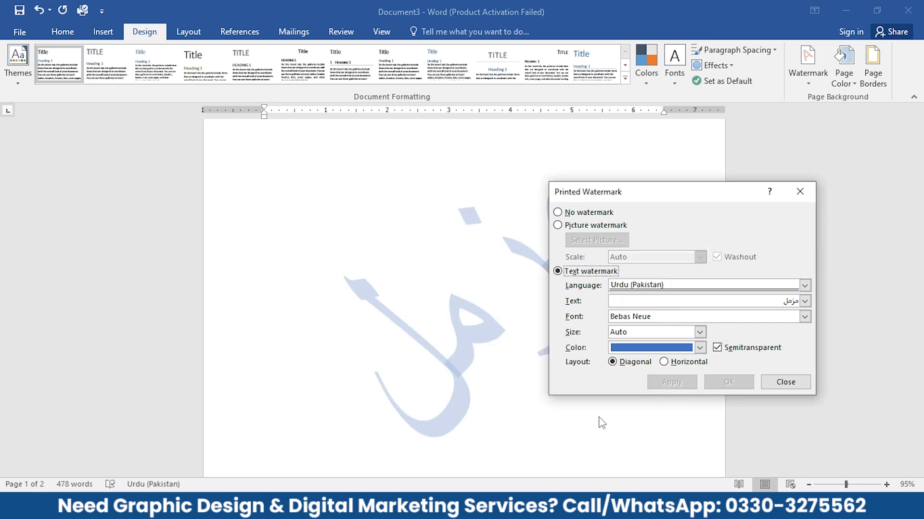
Step: Change the watermark font to Belinda and apply it
{"action": "mouse_move", "coordinate": [629, 192]}
{"action": "left_mouse_down"}
{"action": "mouse_move", "coordinate": [760, 253]}
{"action": "mouse_move", "coordinate": [638, 179]}
{"action": "left_mouse_up"}
{"action": "left_click", "coordinate": [814, 305]}
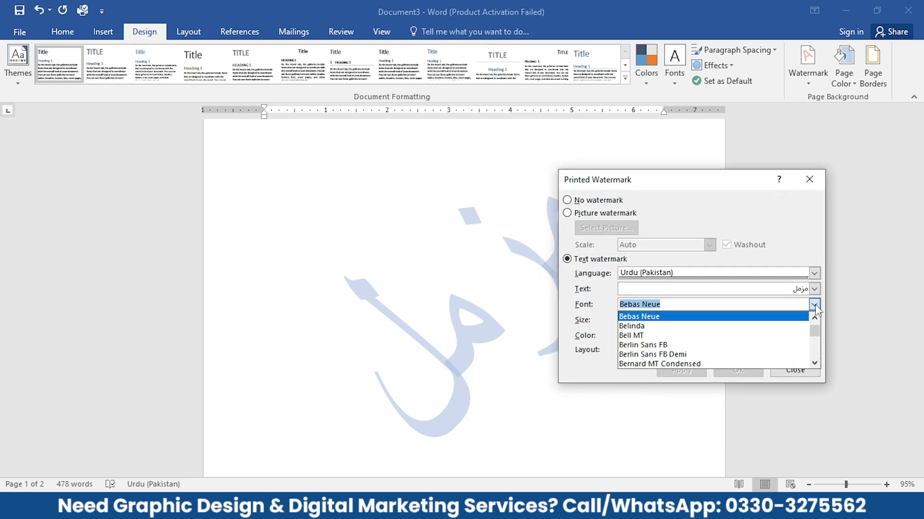
{"action": "left_click", "coordinate": [717, 325]}
{"action": "left_click", "coordinate": [680, 372]}
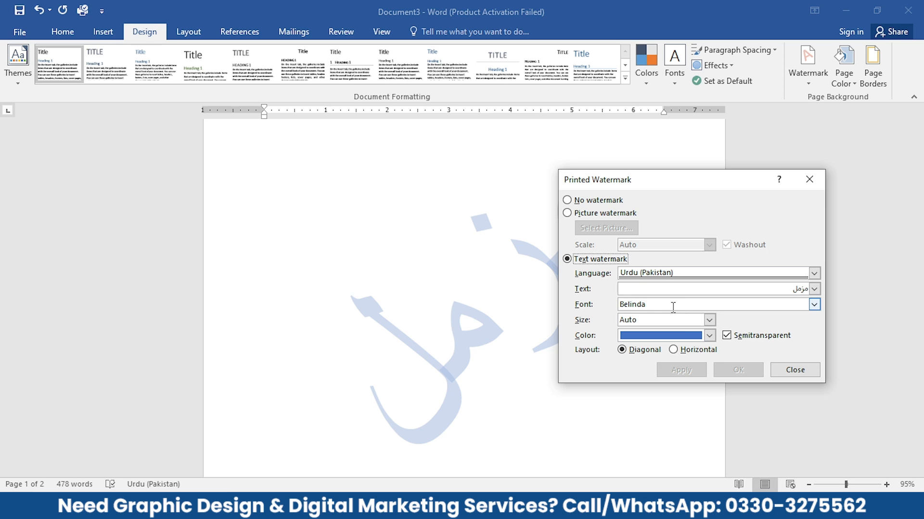
Step: Turn off the watermark's Semitransparent option, apply it and close the watermark settings
{"action": "left_click", "coordinate": [728, 336]}
{"action": "left_click", "coordinate": [693, 370]}
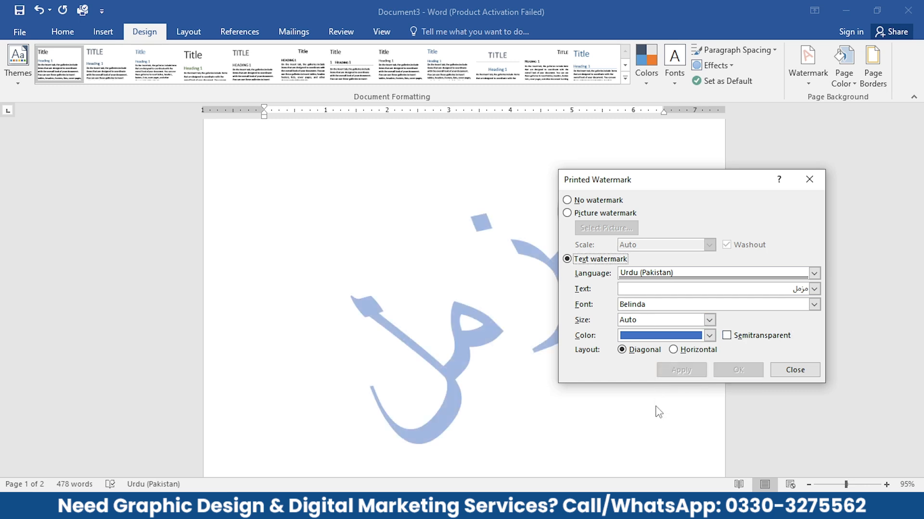
{"action": "left_click_drag", "start_coordinate": [656, 186], "coordinate": [630, 191]}
{"action": "left_click", "coordinate": [726, 380]}
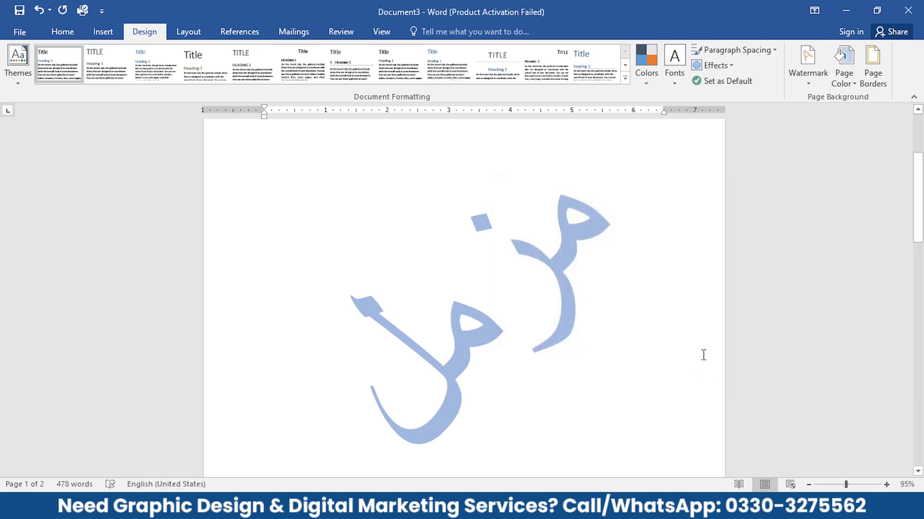
Step: Examine the blue watermark over the page 2 text in the print preview, enlarged to 152%
{"action": "key", "text": "ctrl+p"}
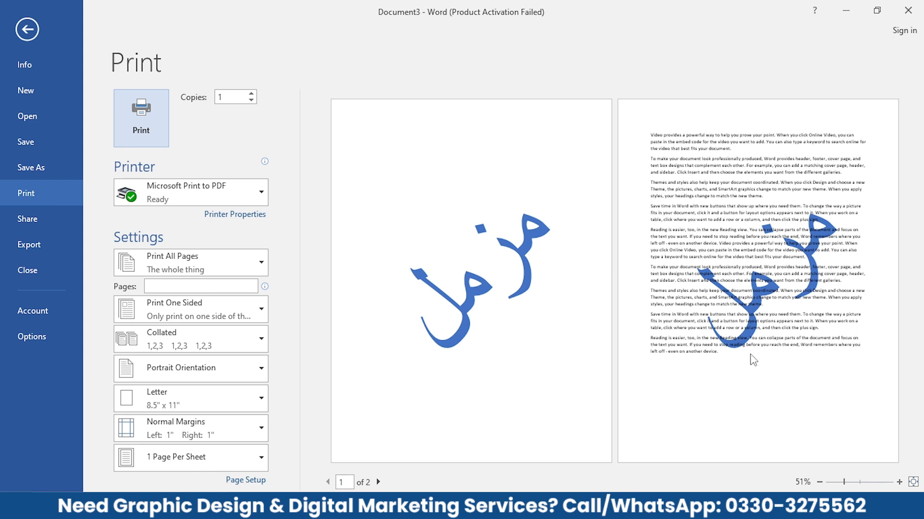
{"action": "left_click_drag", "start_coordinate": [845, 482], "coordinate": [864, 484]}
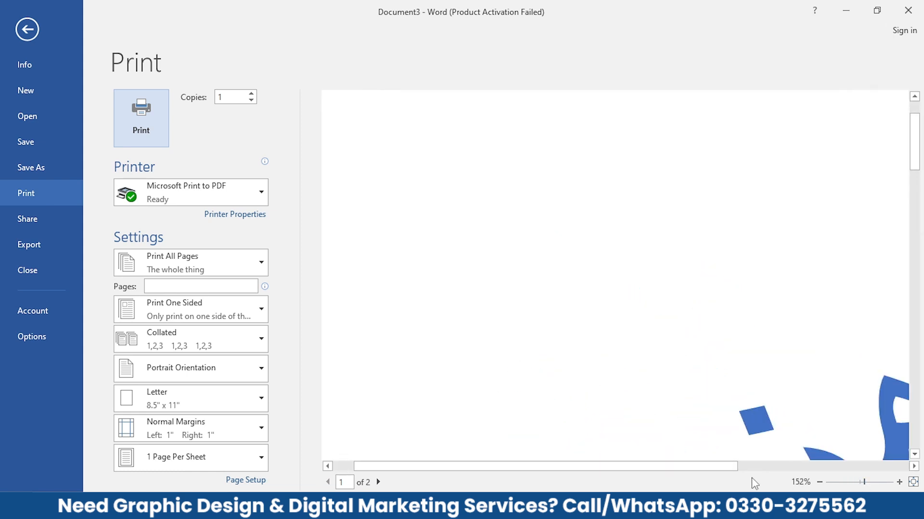
{"action": "left_click_drag", "start_coordinate": [732, 468], "coordinate": [833, 473]}
{"action": "left_click_drag", "start_coordinate": [916, 122], "coordinate": [917, 352]}
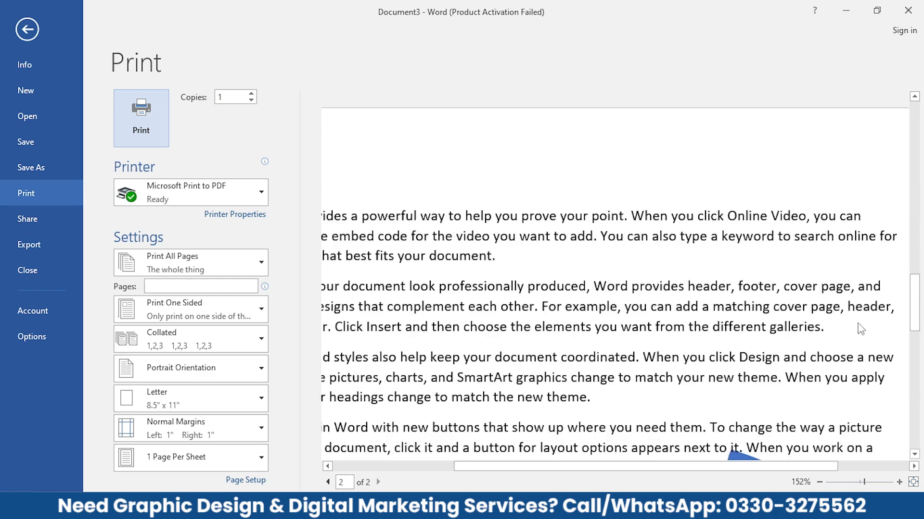
{"action": "left_click_drag", "start_coordinate": [916, 303], "coordinate": [915, 352]}
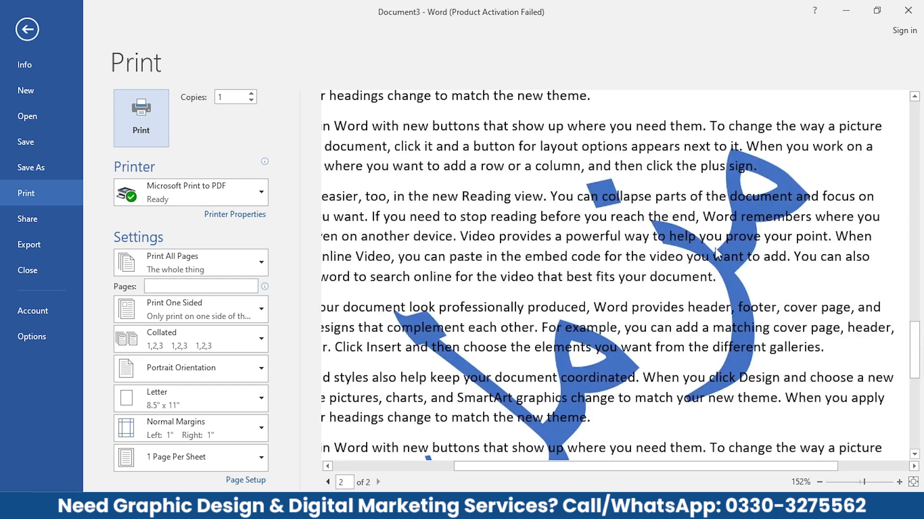
{"action": "key", "text": "Escape"}
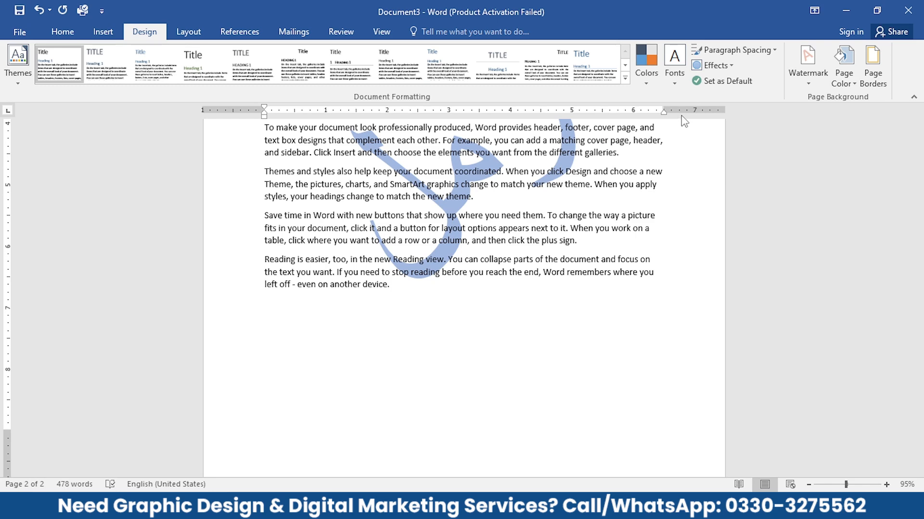
Step: Turn the custom watermark's Semitransparent option back on and apply it
{"action": "left_click", "coordinate": [808, 84]}
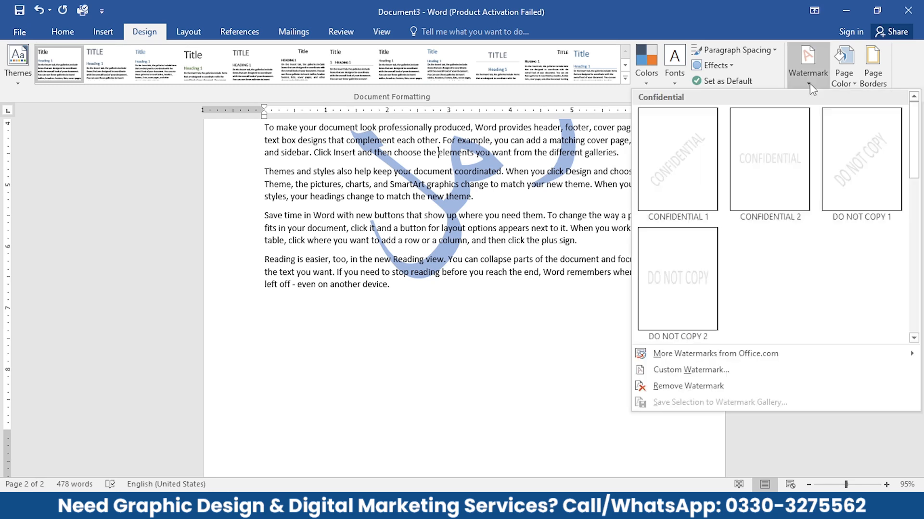
{"action": "left_click", "coordinate": [691, 370]}
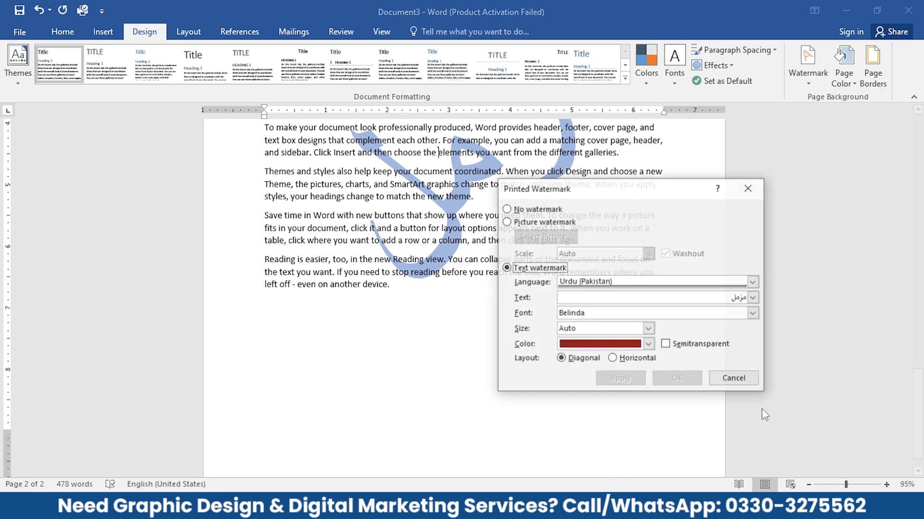
{"action": "left_click", "coordinate": [676, 344]}
{"action": "left_click", "coordinate": [621, 379]}
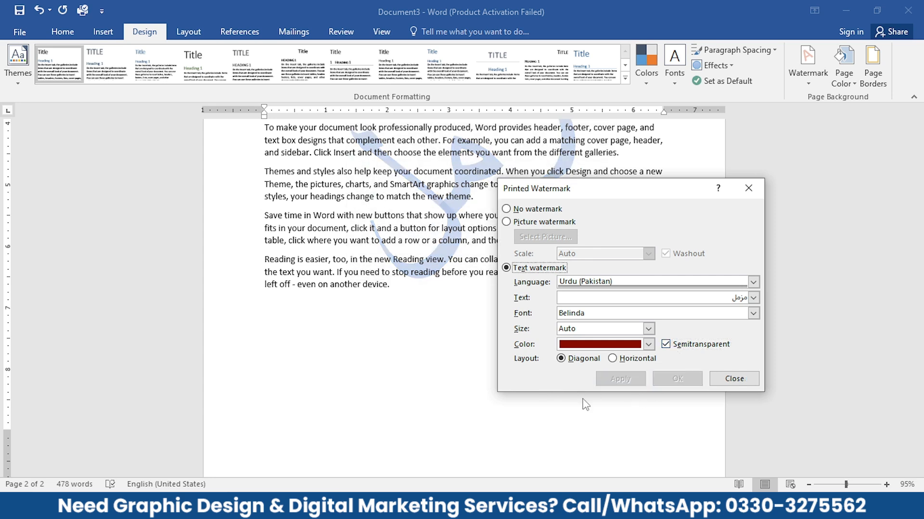
Step: Change the watermark colour to a light blue theme shade and apply it
{"action": "left_click", "coordinate": [648, 345]}
{"action": "left_click", "coordinate": [607, 415]}
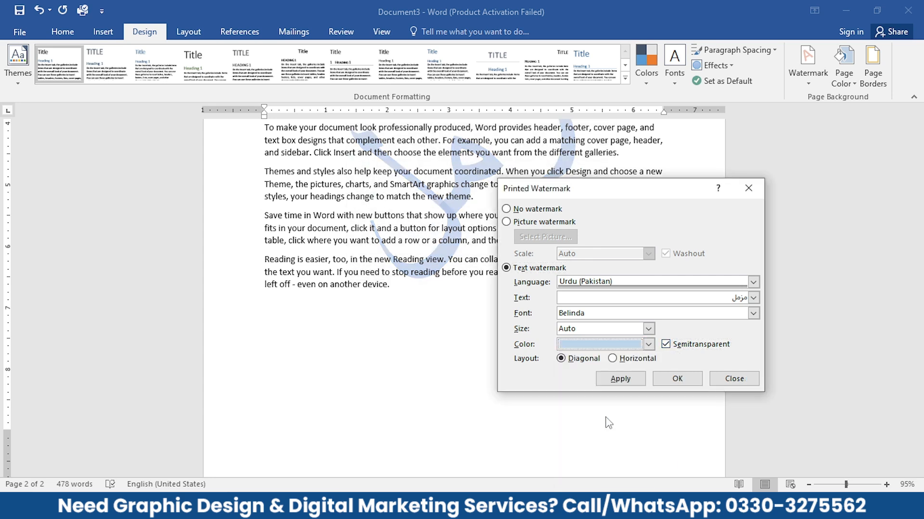
{"action": "left_click", "coordinate": [621, 379]}
Step: Change the text watermark's colour to a dark green theme shade, apply it and check it in the print preview
{"action": "left_click", "coordinate": [648, 344]}
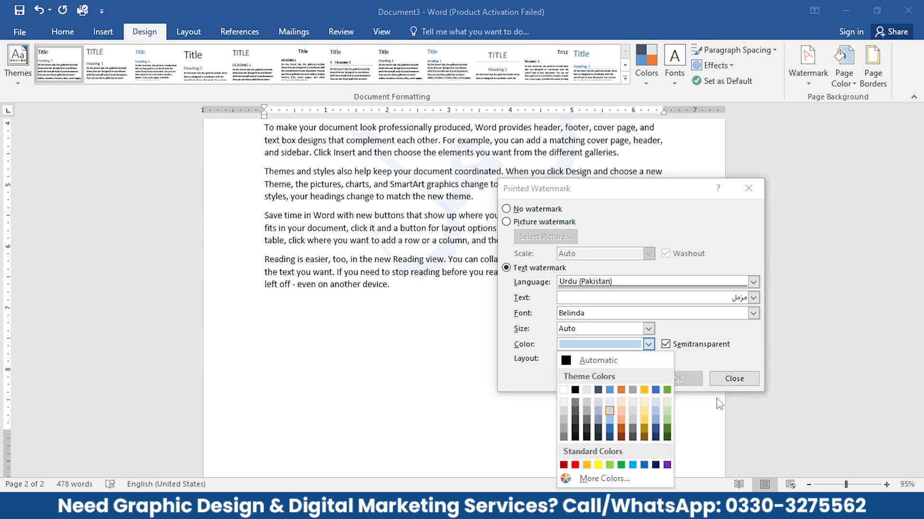
{"action": "left_click", "coordinate": [666, 435]}
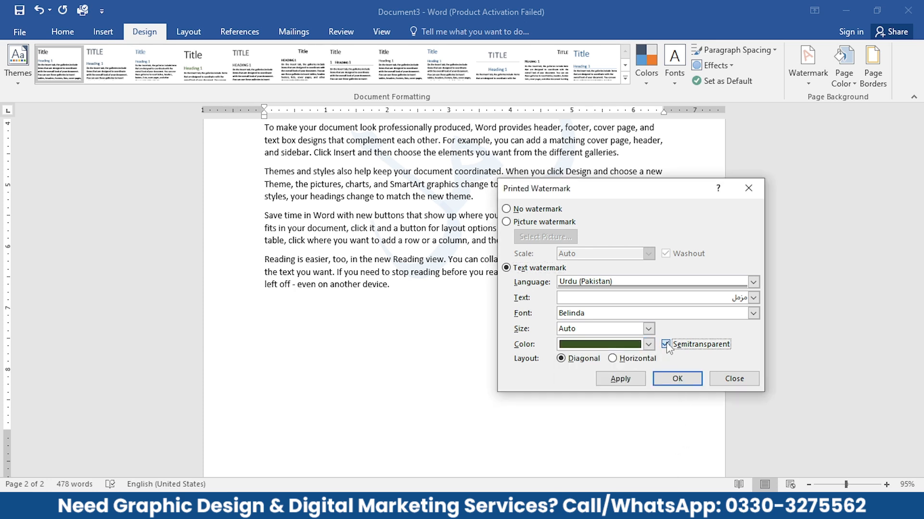
{"action": "left_click", "coordinate": [619, 380]}
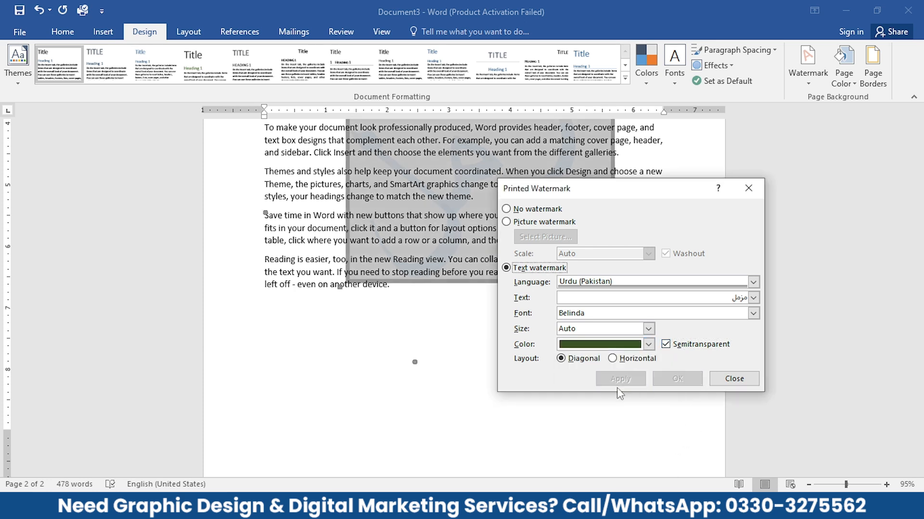
{"action": "left_click", "coordinate": [733, 380]}
{"action": "key", "text": "ctrl+p"}
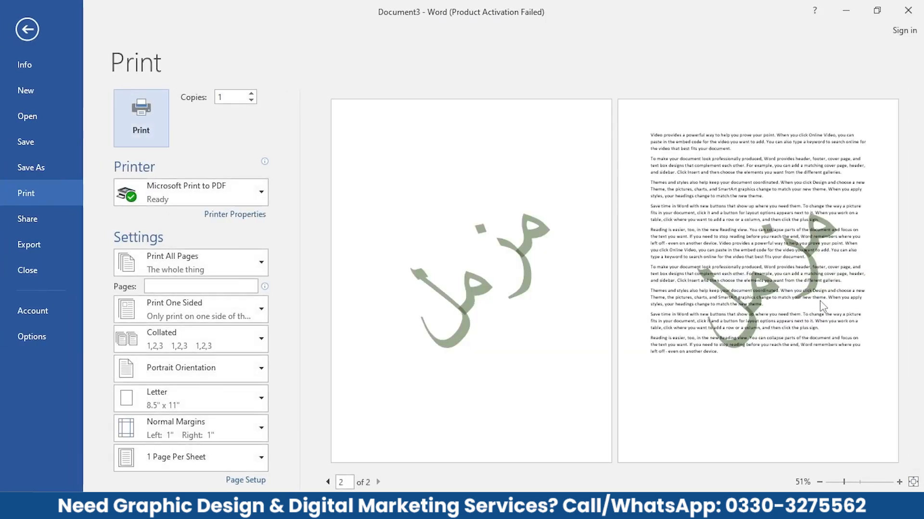
{"action": "key", "text": "Escape"}
Step: Remove the text watermark by setting the custom watermark to No watermark and applying it
{"action": "left_click", "coordinate": [813, 72]}
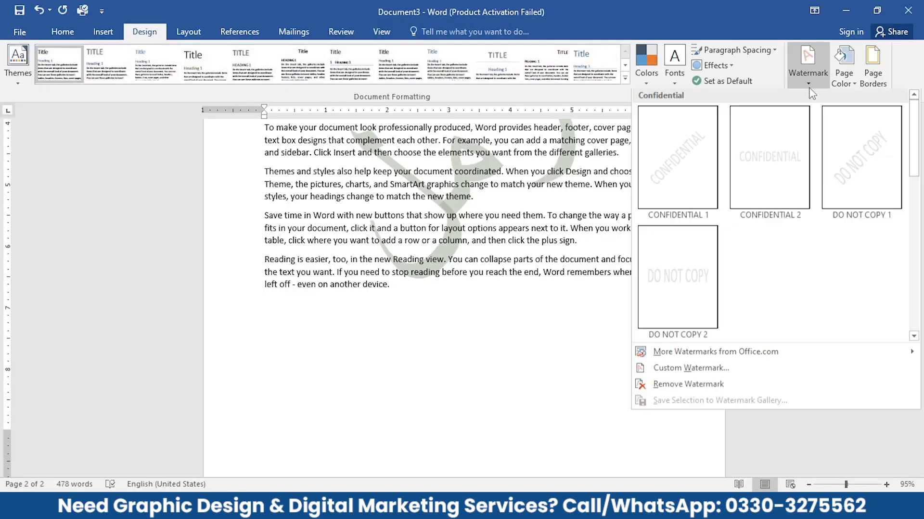
{"action": "left_click", "coordinate": [691, 370]}
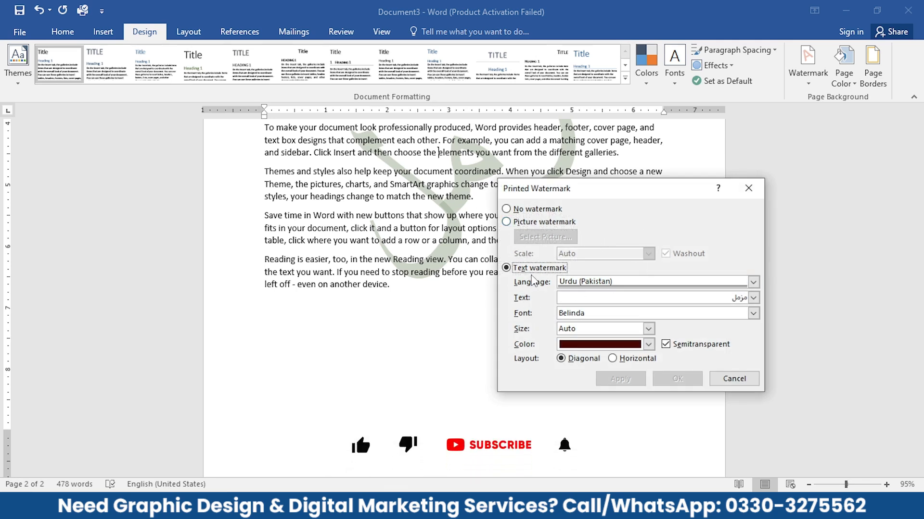
{"action": "left_click", "coordinate": [506, 209]}
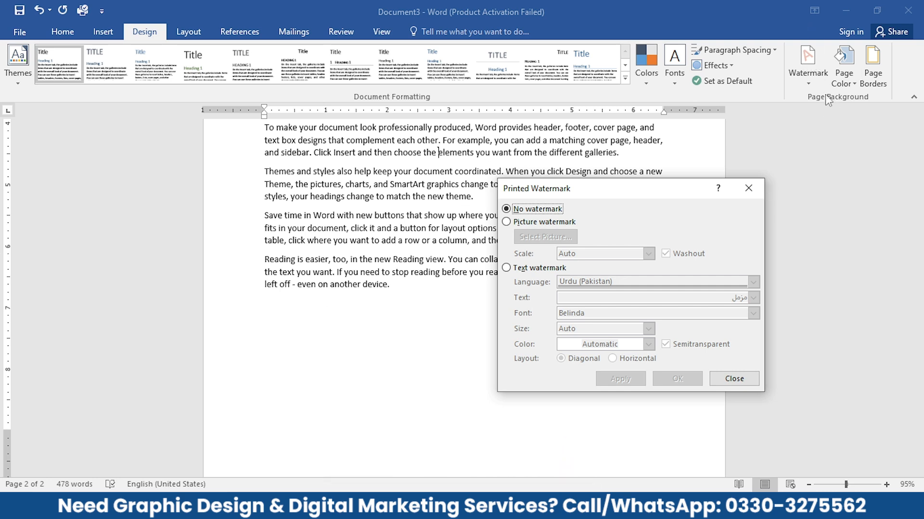
Step: Set the custom watermark to Picture watermark and browse for its image from a local file
{"action": "left_click", "coordinate": [543, 223]}
{"action": "left_click", "coordinate": [576, 238]}
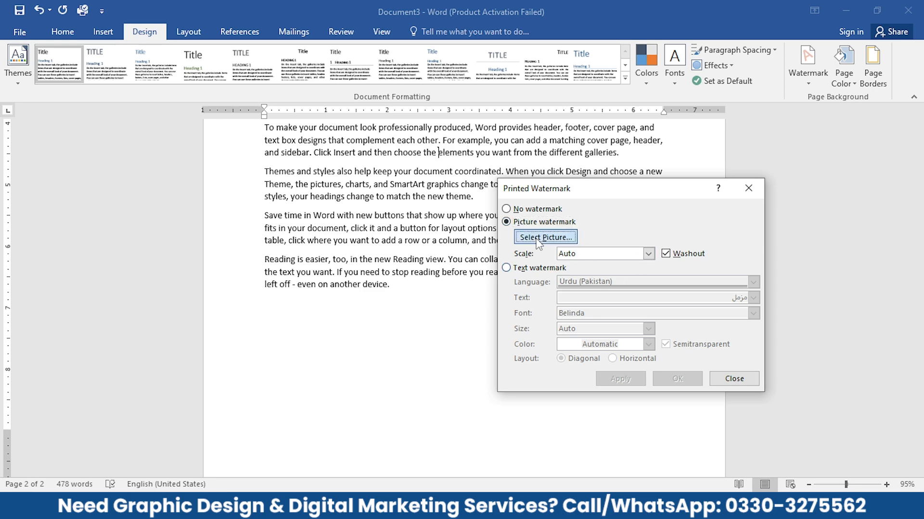
{"action": "left_click", "coordinate": [678, 146]}
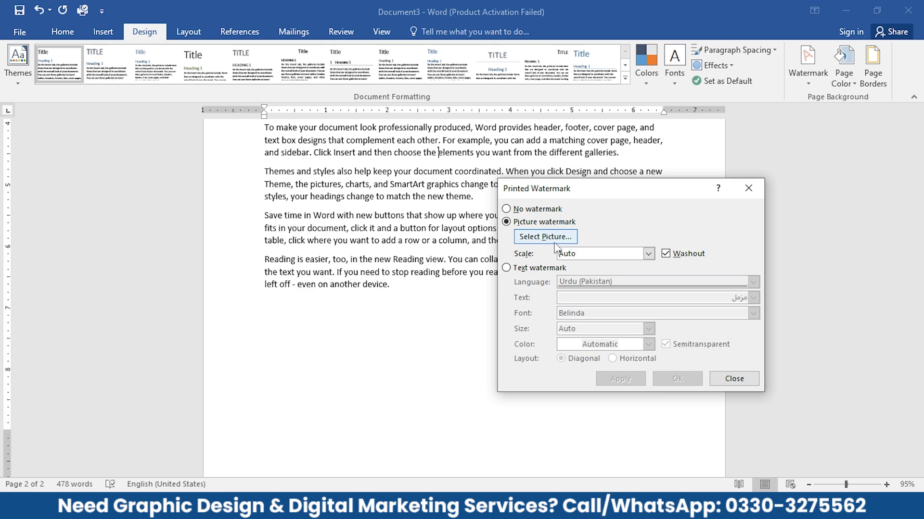
{"action": "left_click", "coordinate": [554, 239]}
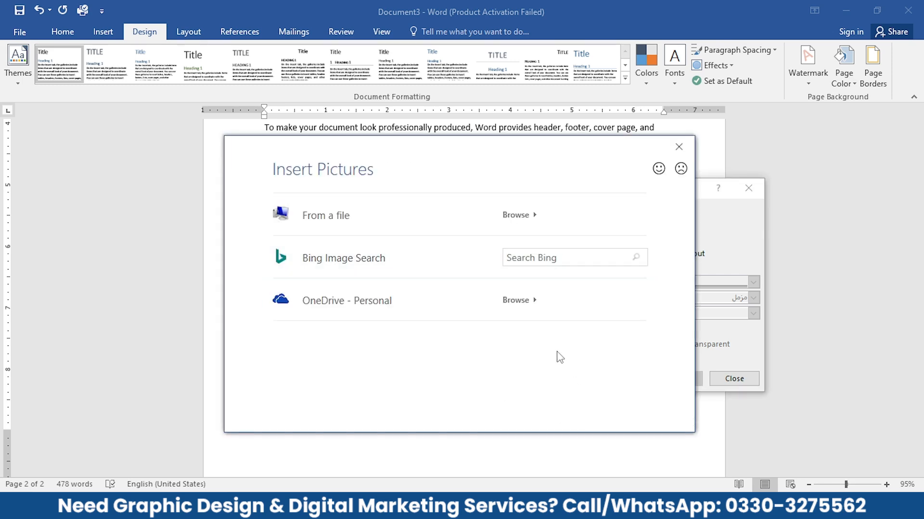
{"action": "left_click", "coordinate": [528, 213]}
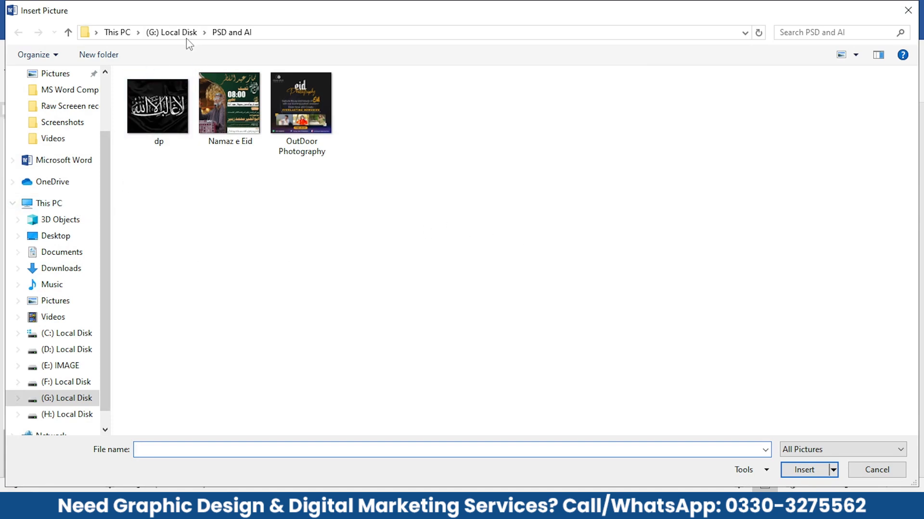
Step: Select the Logo PNG-01 image from G: > MZ Brand Identity > Social Platforms > Source Files > 2021 Version as the watermark picture
{"action": "left_click", "coordinate": [176, 32]}
{"action": "left_click", "coordinate": [376, 135]}
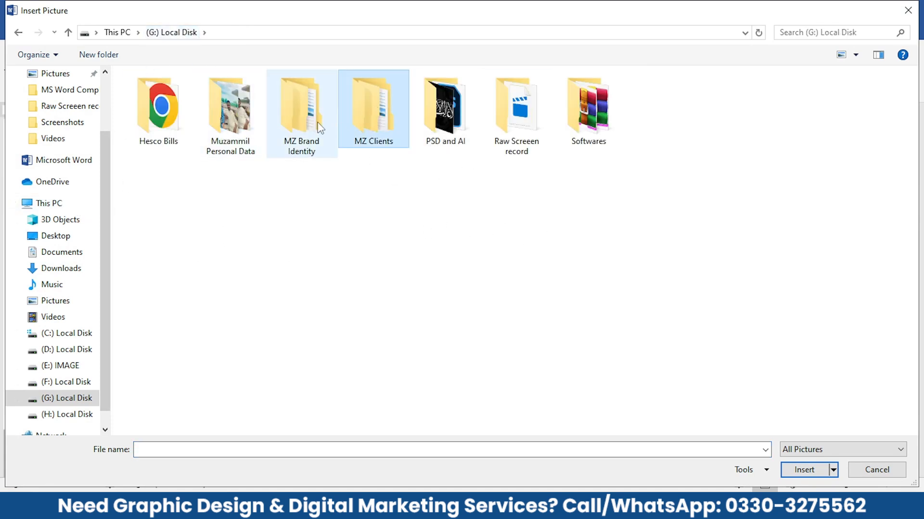
{"action": "double_click", "coordinate": [319, 125]}
{"action": "double_click", "coordinate": [175, 97]}
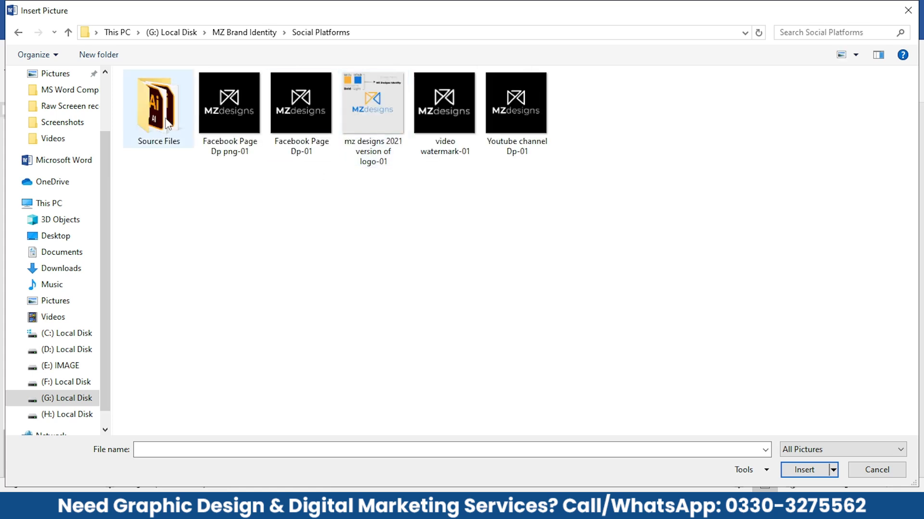
{"action": "double_click", "coordinate": [175, 99]}
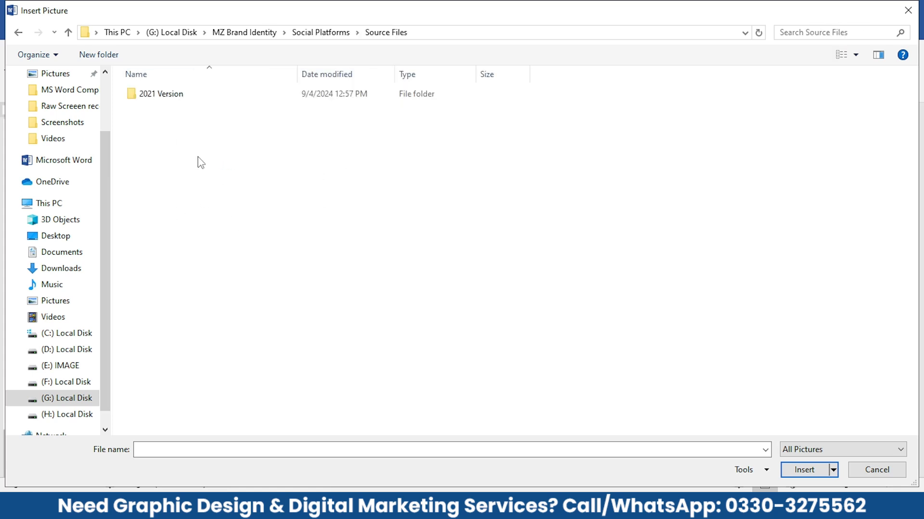
{"action": "double_click", "coordinate": [184, 95]}
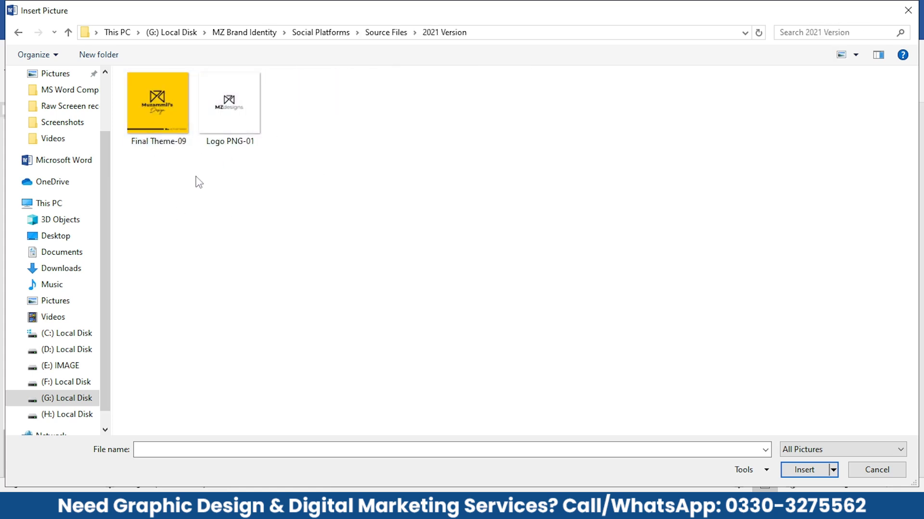
{"action": "double_click", "coordinate": [241, 121]}
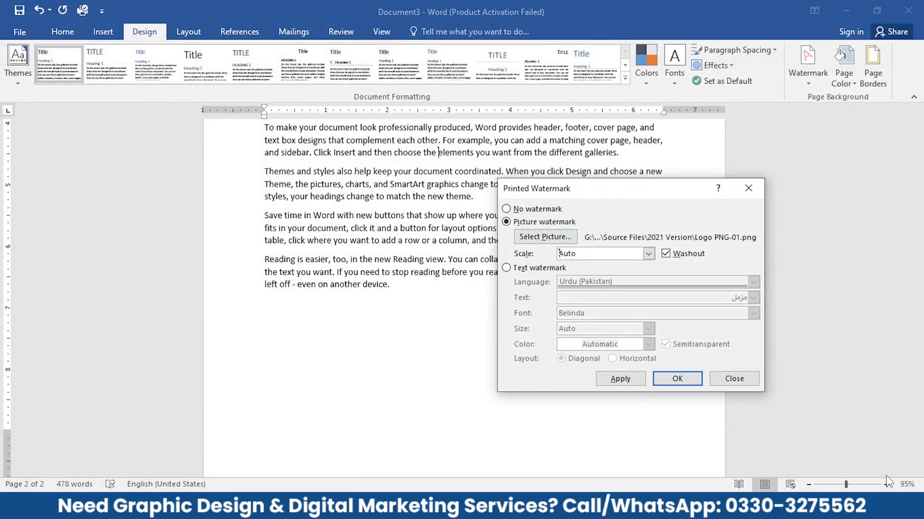
Step: Apply the logo picture watermark, close its settings and check it in the print preview
{"action": "left_click", "coordinate": [626, 382]}
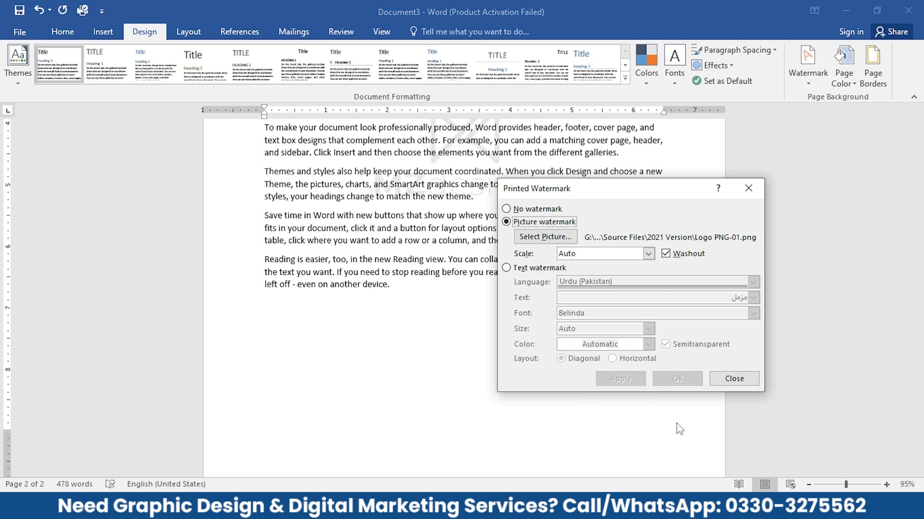
{"action": "left_click", "coordinate": [743, 379]}
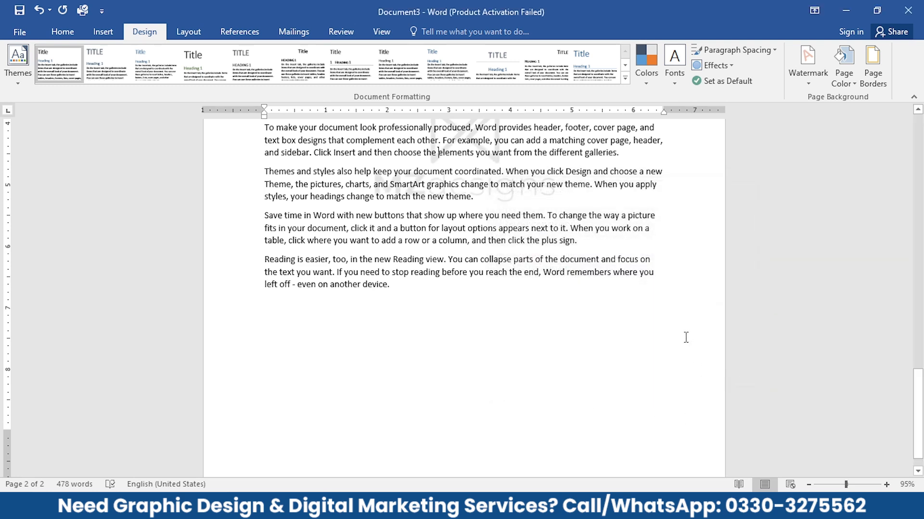
{"action": "key", "text": "ctrl+p"}
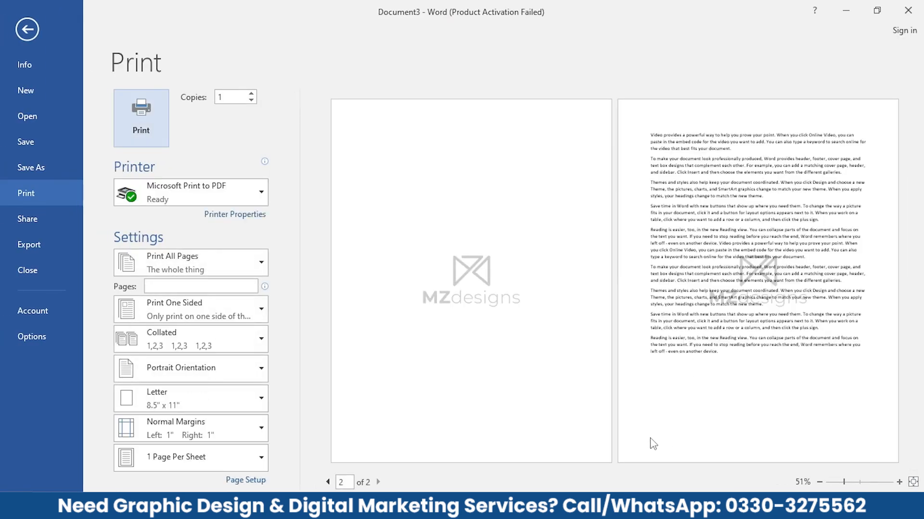
{"action": "key", "text": "Escape"}
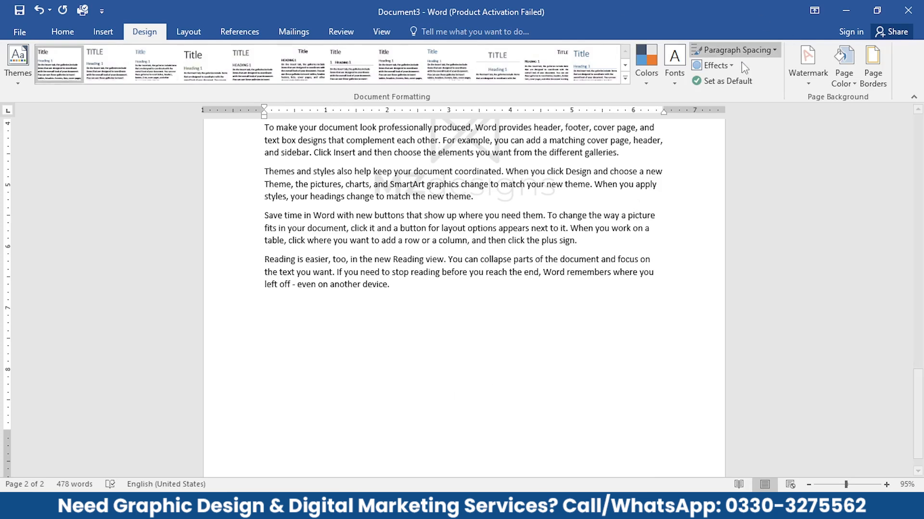
Step: Turn off the picture watermark's Washout option, apply it and check the logo in the print preview
{"action": "left_click", "coordinate": [815, 75]}
{"action": "left_click", "coordinate": [691, 370]}
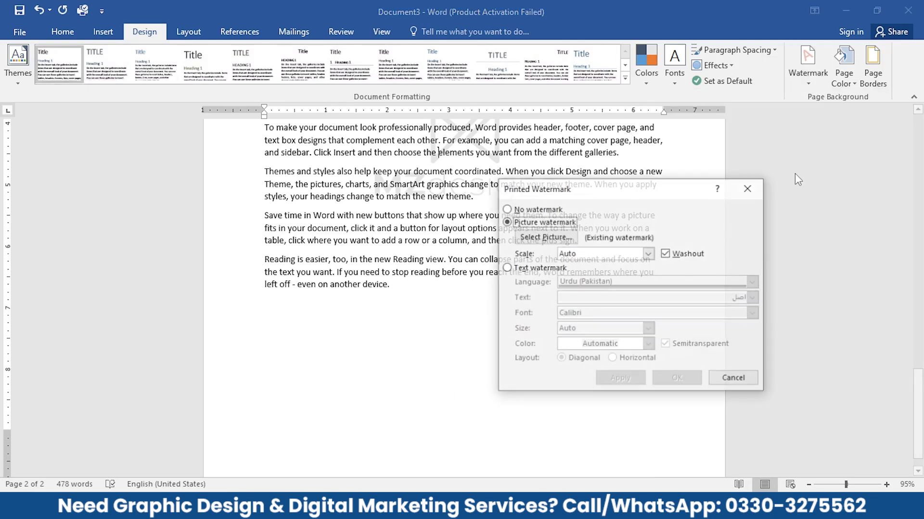
{"action": "left_click", "coordinate": [669, 254]}
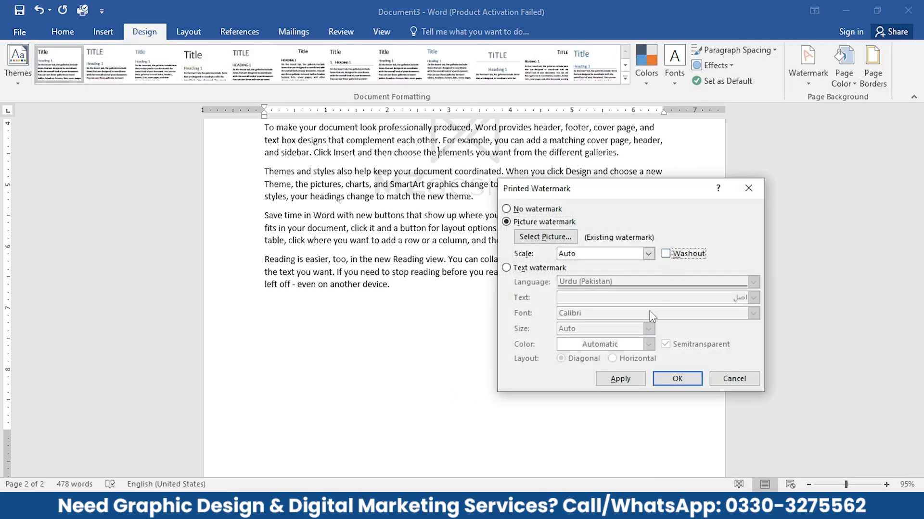
{"action": "left_click", "coordinate": [617, 383]}
{"action": "left_click", "coordinate": [734, 379]}
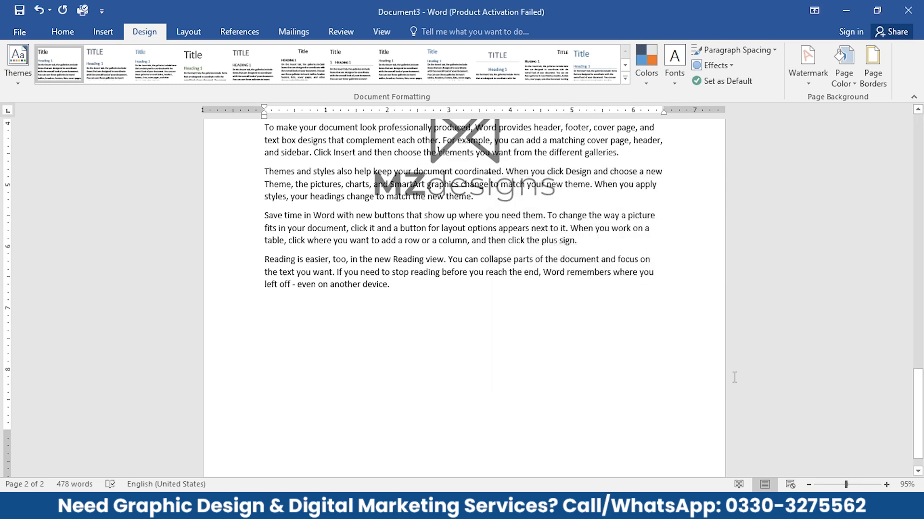
{"action": "key", "text": "ctrl+p"}
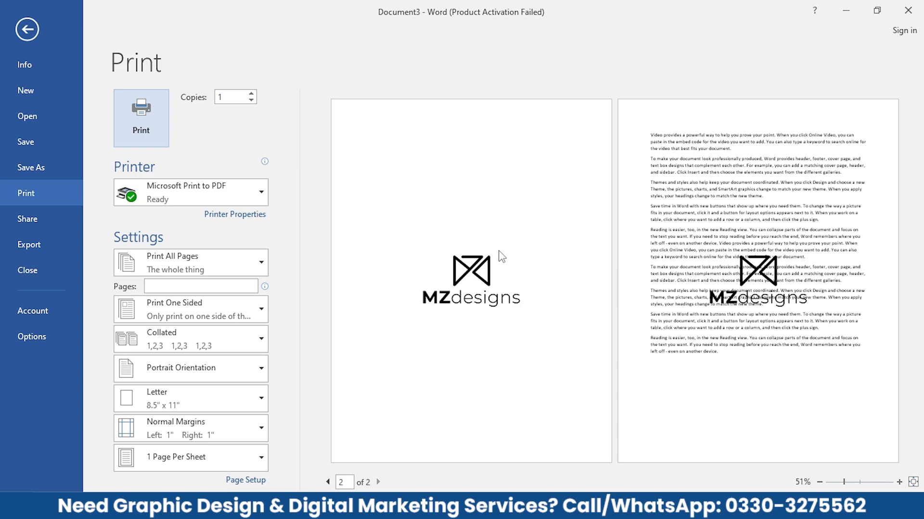
{"action": "key", "text": "Escape"}
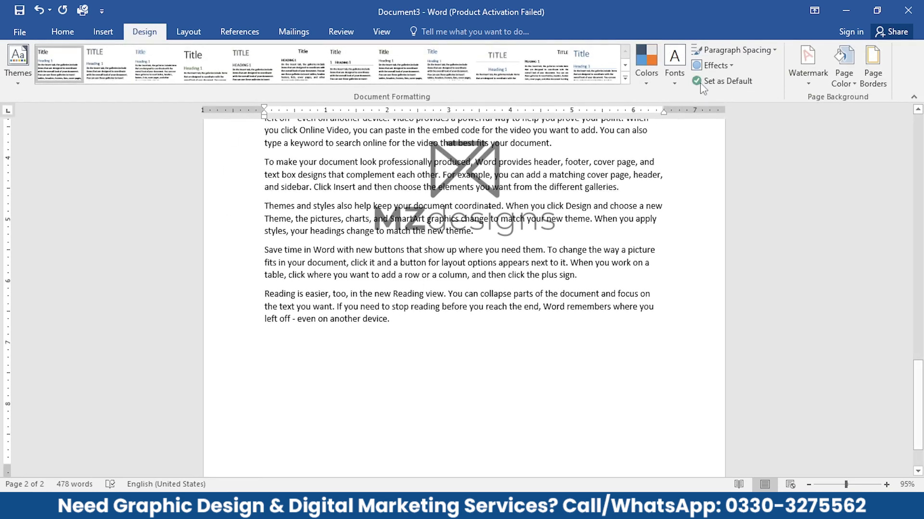
Step: Turn the picture watermark's Washout option back on and apply it
{"action": "left_click", "coordinate": [820, 78]}
{"action": "left_click", "coordinate": [669, 373]}
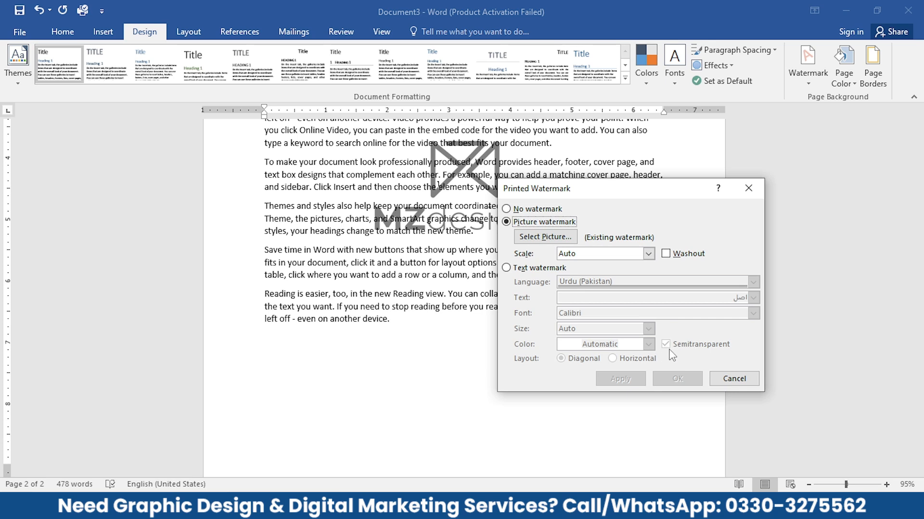
{"action": "left_click", "coordinate": [668, 255]}
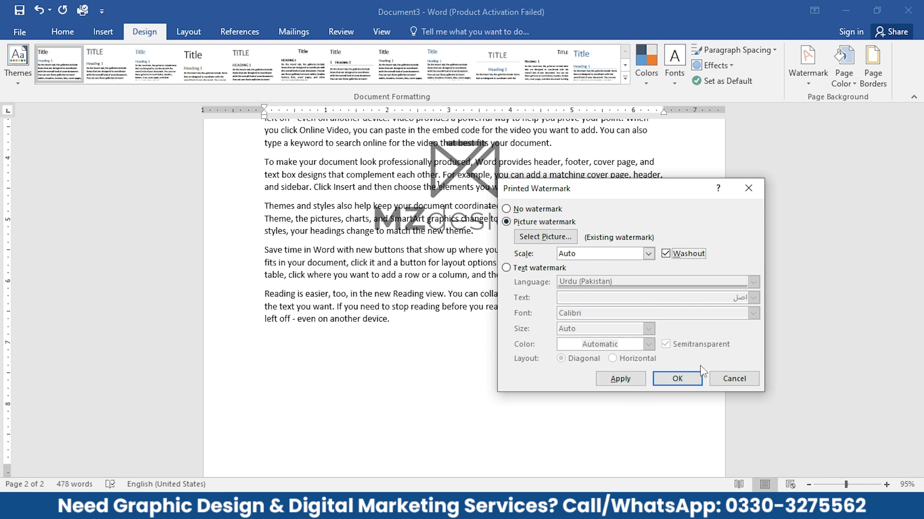
{"action": "left_click", "coordinate": [614, 379]}
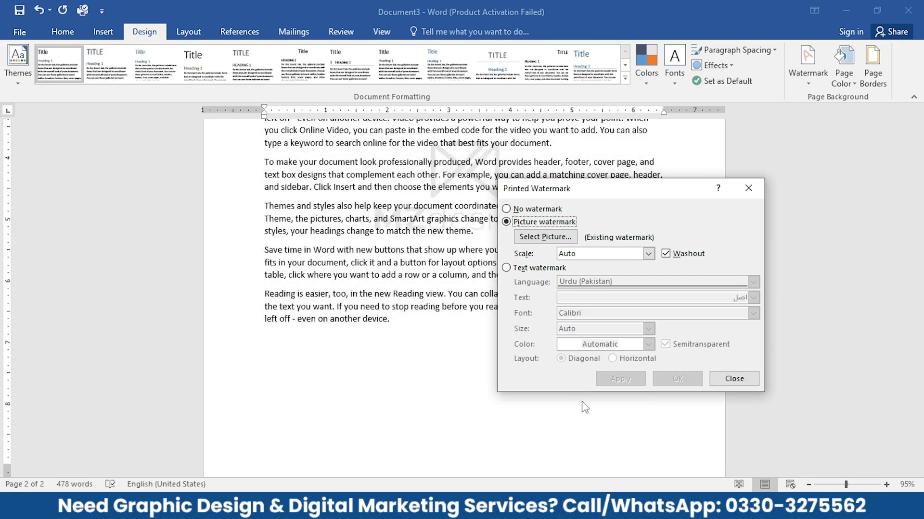
Step: Set the picture watermark's scale to 500%, apply it and check the enlarged logo in the print preview
{"action": "left_click", "coordinate": [649, 253]}
{"action": "left_click", "coordinate": [577, 277]}
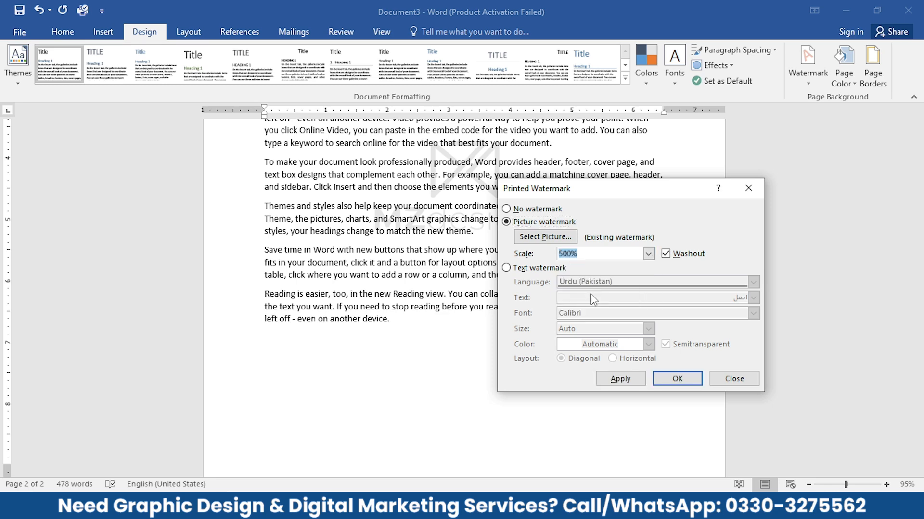
{"action": "left_click", "coordinate": [629, 387]}
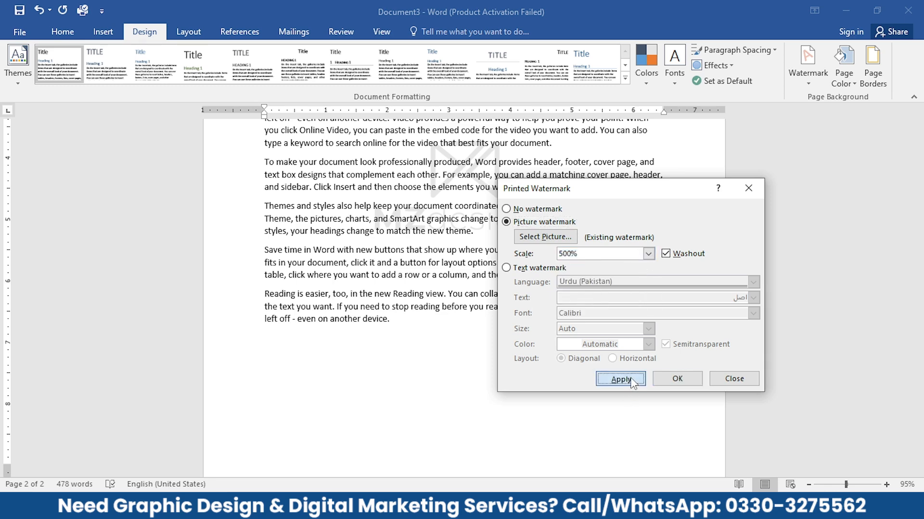
{"action": "left_click", "coordinate": [733, 380]}
{"action": "key", "text": "ctrl+p"}
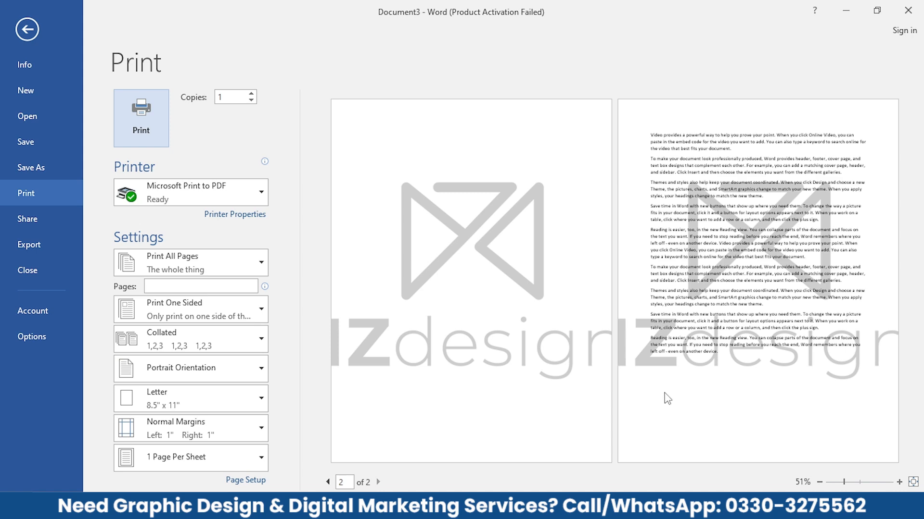
{"action": "key", "text": "Escape"}
Step: Set the picture watermark's scale to 200%, apply it and check the logo in the print preview
{"action": "left_click", "coordinate": [809, 67]}
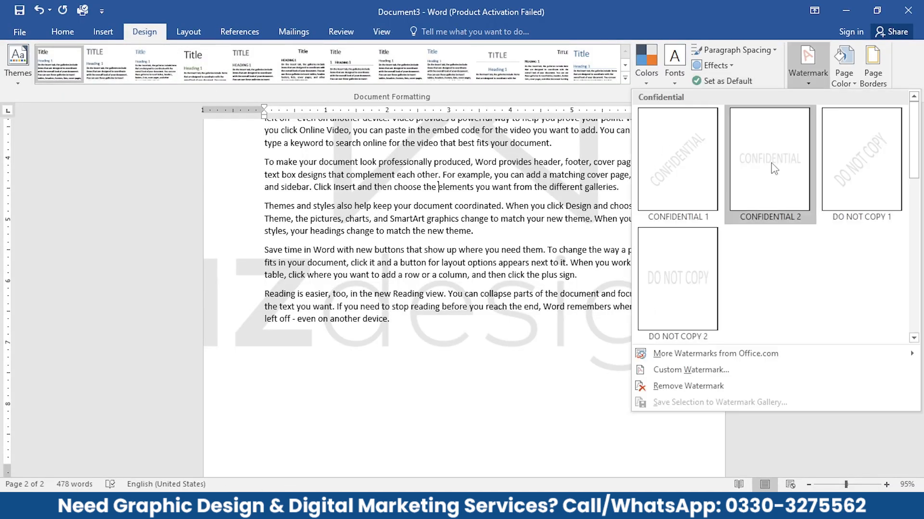
{"action": "left_click", "coordinate": [703, 378]}
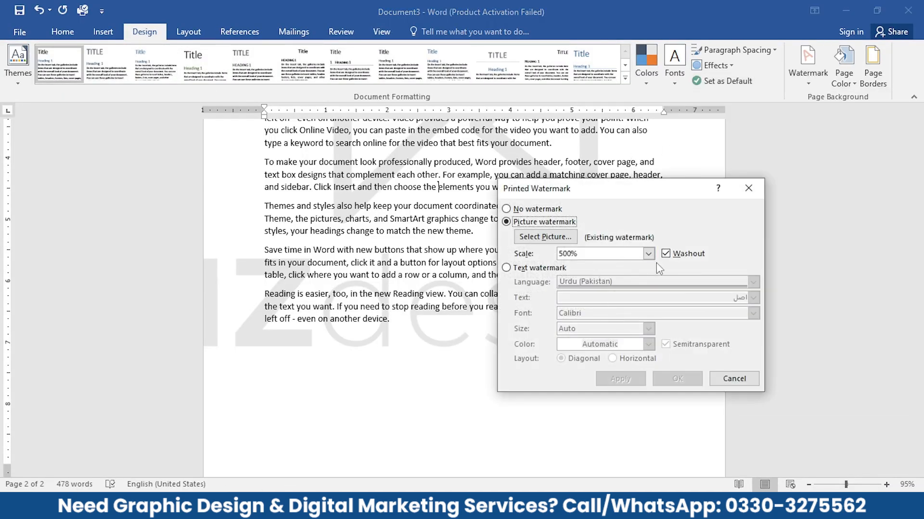
{"action": "left_click", "coordinate": [648, 254]}
{"action": "left_click", "coordinate": [599, 284]}
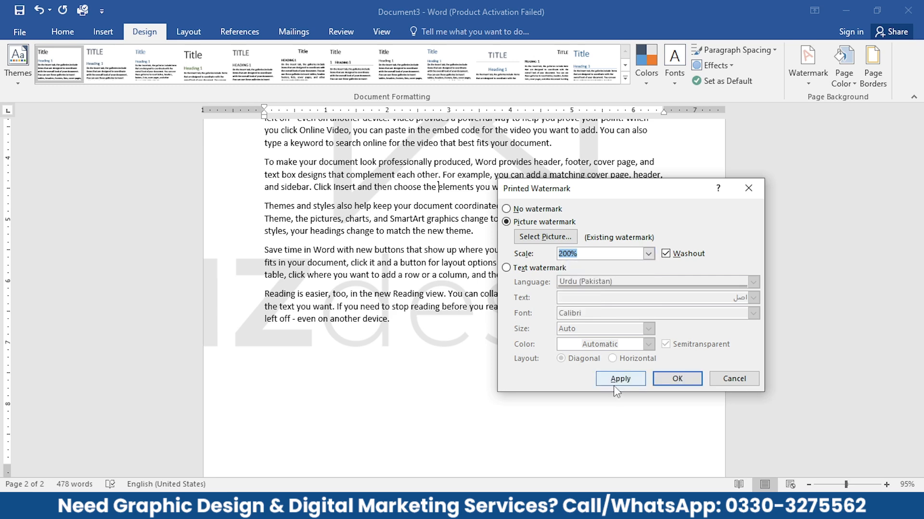
{"action": "left_click", "coordinate": [620, 379]}
{"action": "left_click", "coordinate": [735, 379]}
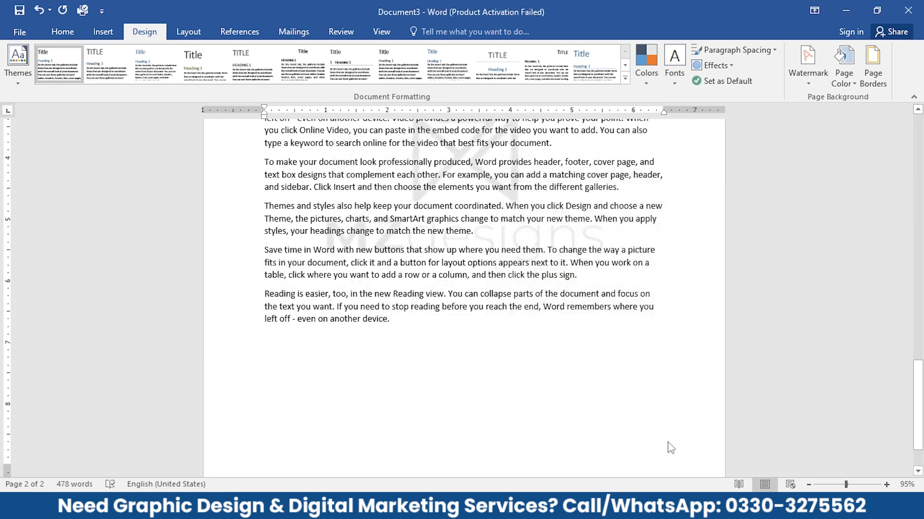
{"action": "key", "text": "ctrl+p"}
{"action": "key", "text": "Escape"}
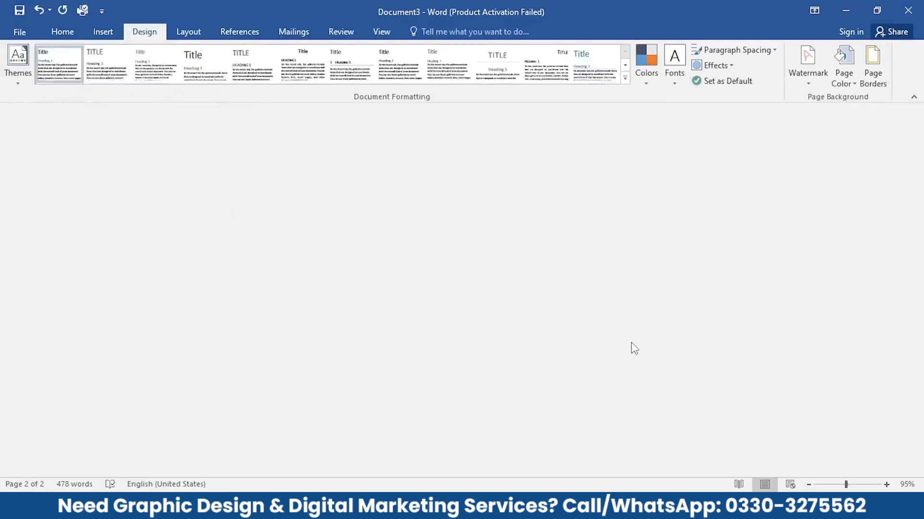